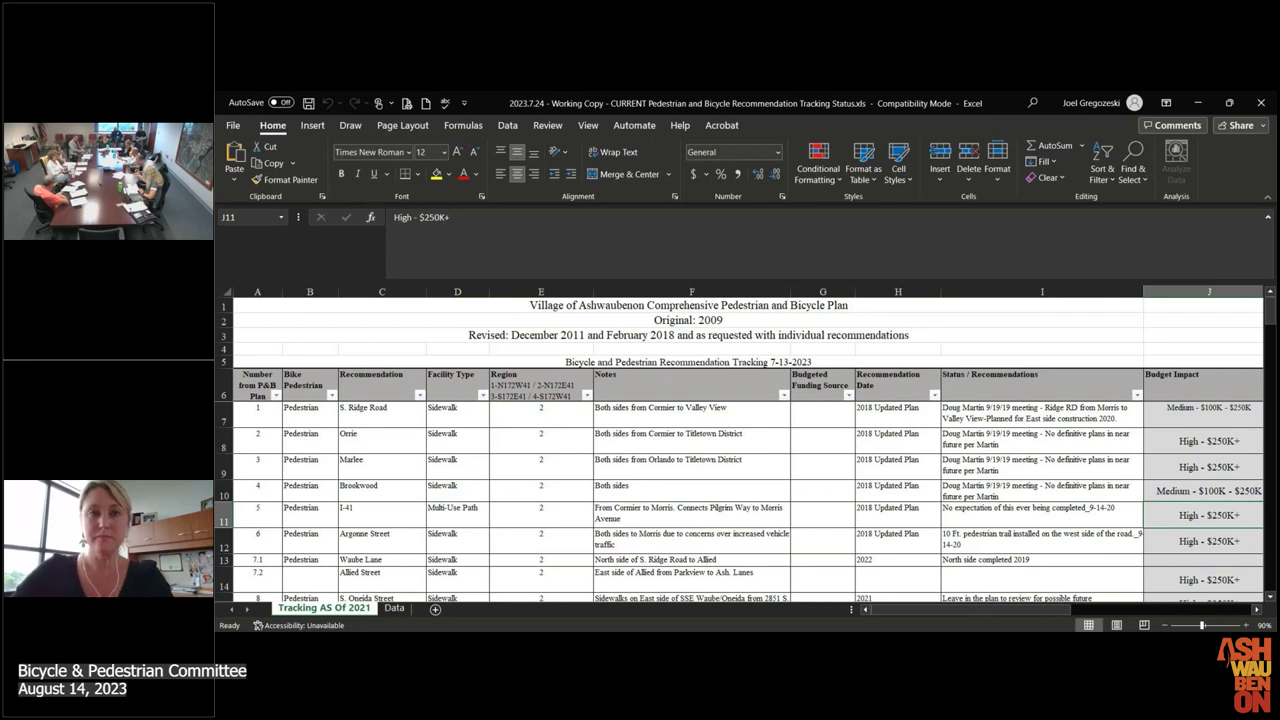
Review the budget impact, CIP priority and year columns of the tracking sheet, plus the priority definitions on the Data sheet.
{"action": "left_click", "coordinate": [1071, 349]}
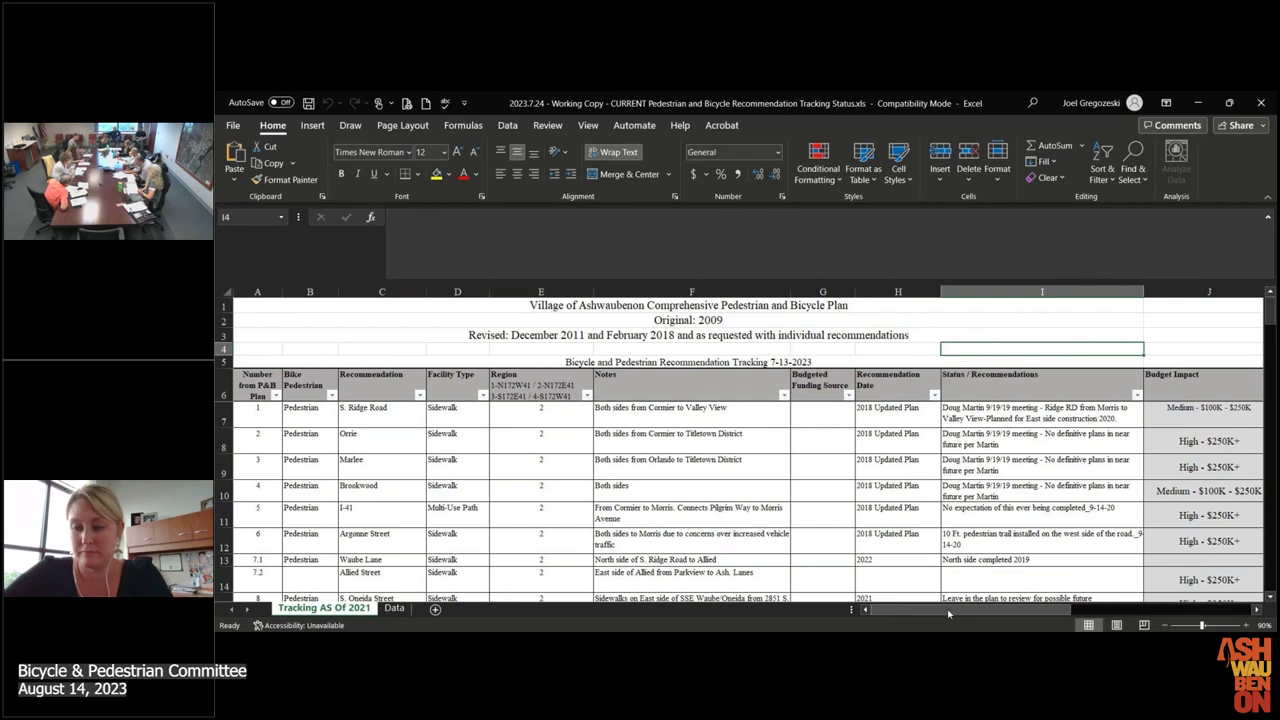
{"action": "left_click_drag", "start_coordinate": [949, 614], "coordinate": [1020, 612]}
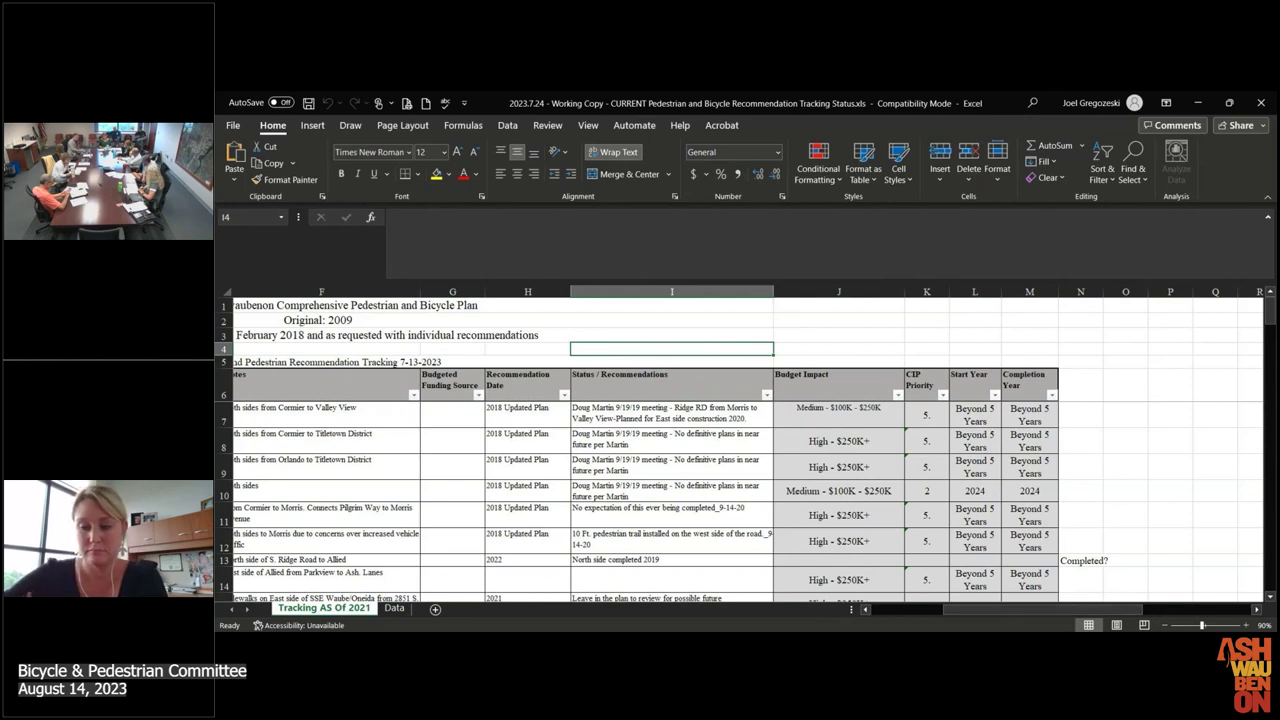
{"action": "left_click", "coordinate": [394, 608]}
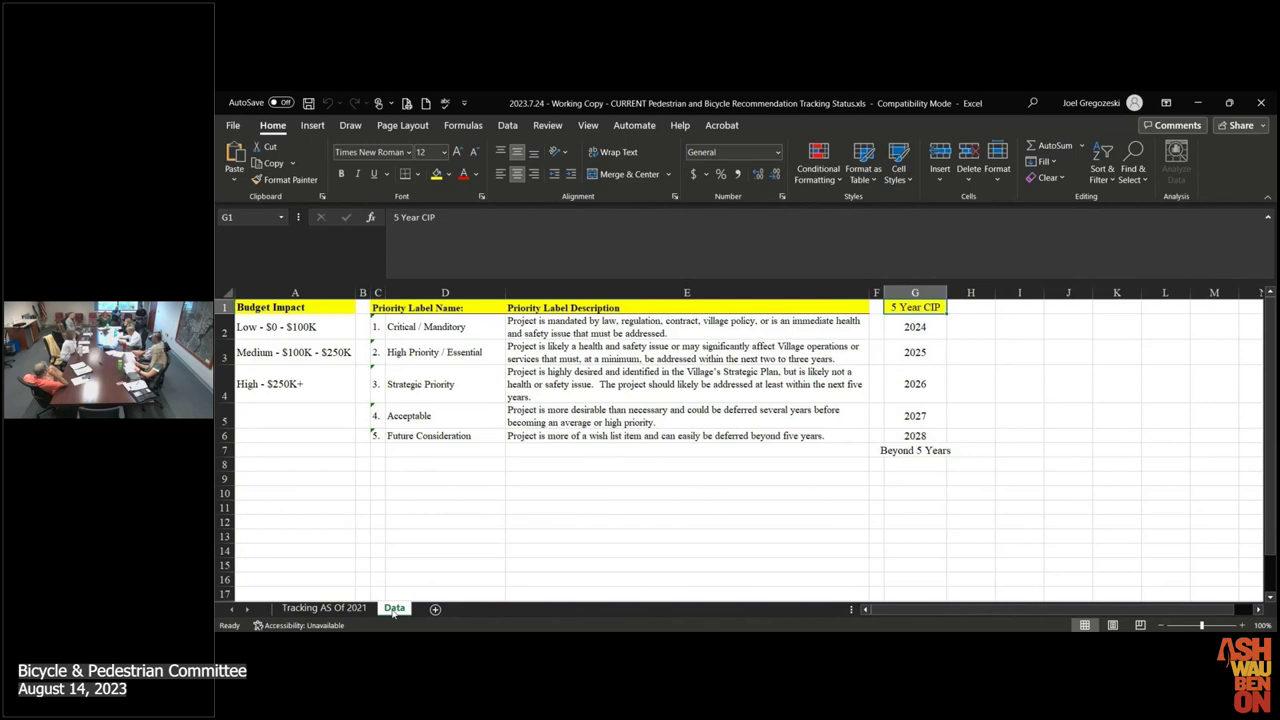
{"action": "left_click", "coordinate": [324, 609]}
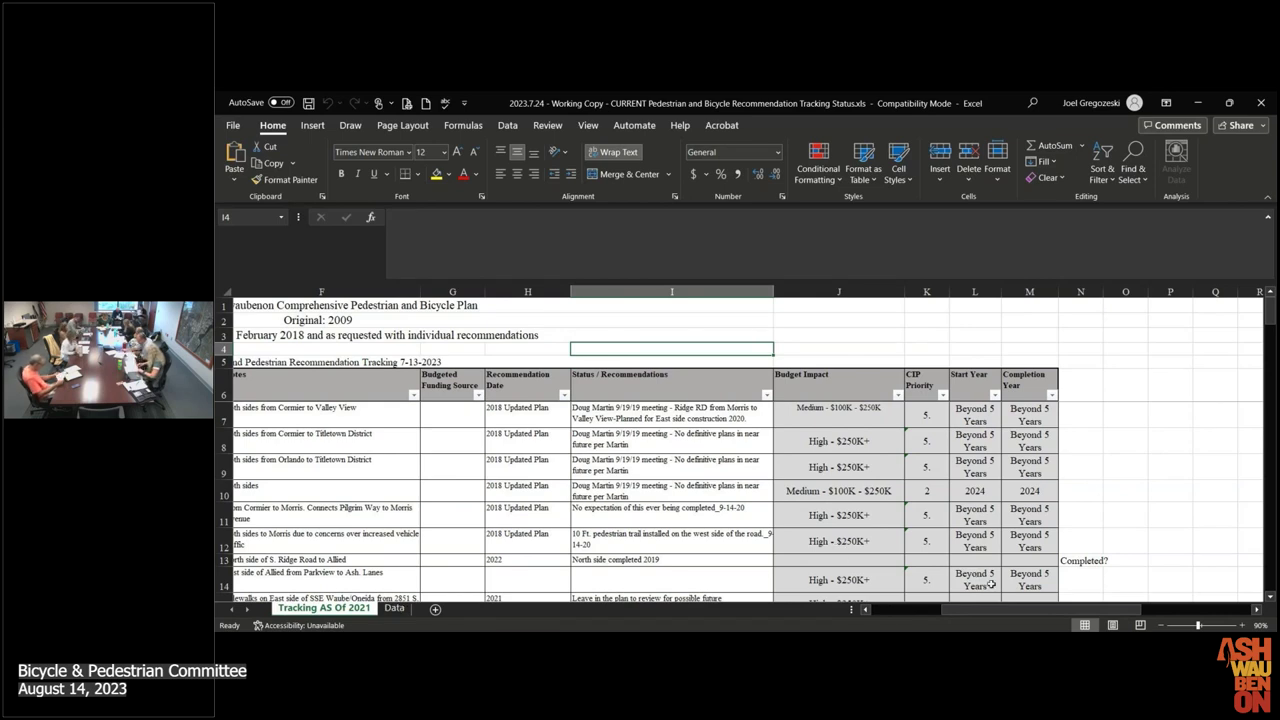
Look through the first recommendations on the Tracking AS Of 2021 sheet, comparing their notes, status, budget impact and CIP priority.
{"action": "left_click_drag", "start_coordinate": [985, 612], "coordinate": [915, 612]}
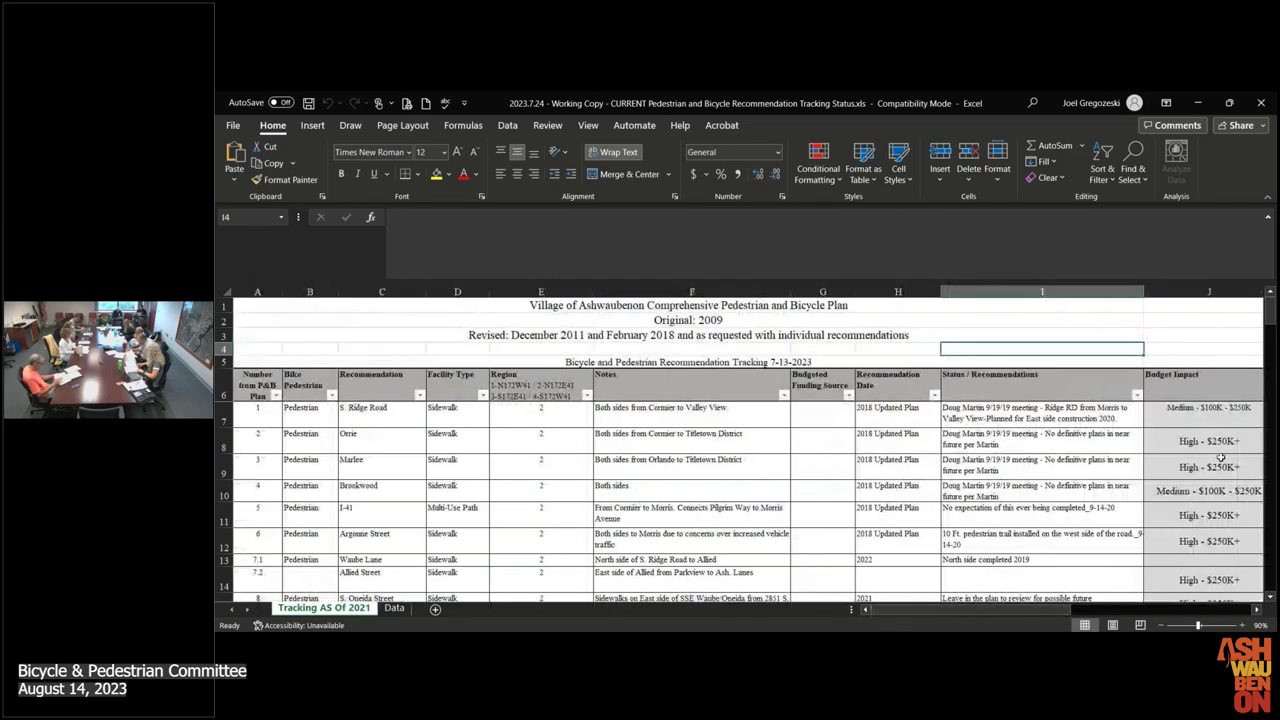
{"action": "mouse_move", "coordinate": [1273, 320]}
{"action": "left_mouse_down"}
{"action": "mouse_move", "coordinate": [1268, 610]}
{"action": "mouse_move", "coordinate": [1273, 312]}
{"action": "left_mouse_up"}
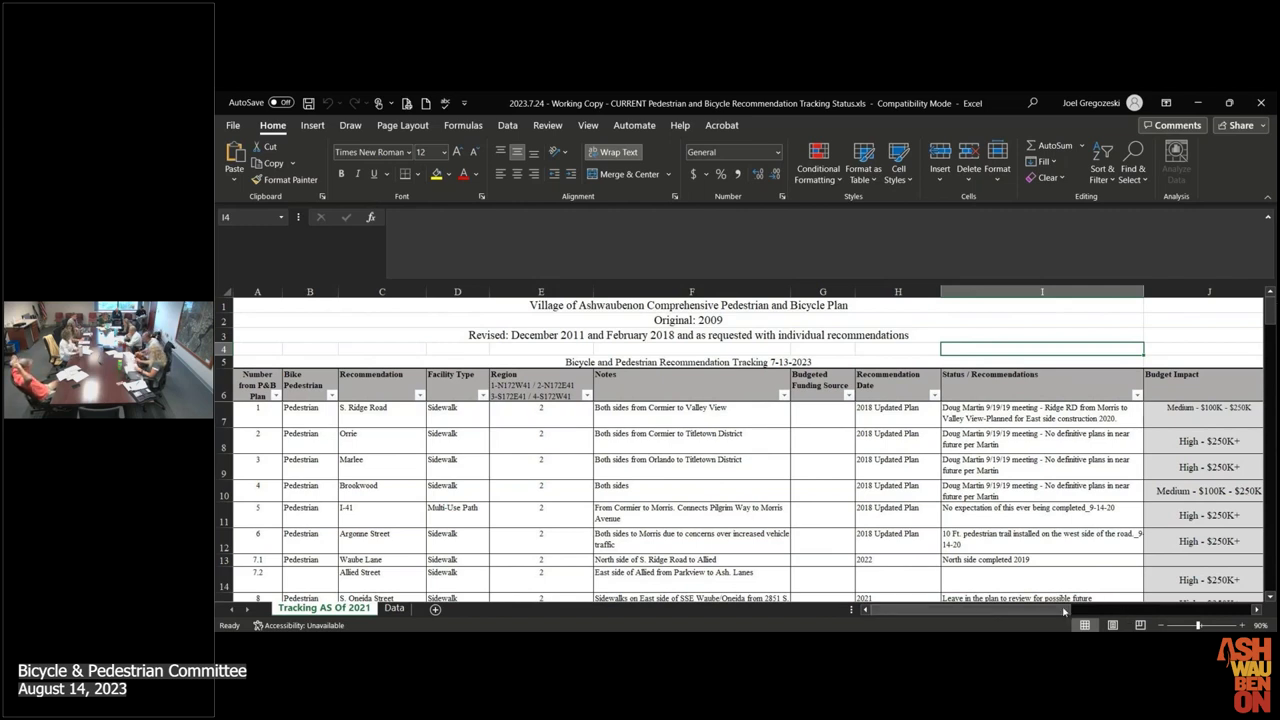
{"action": "left_click_drag", "start_coordinate": [1064, 611], "coordinate": [1136, 610]}
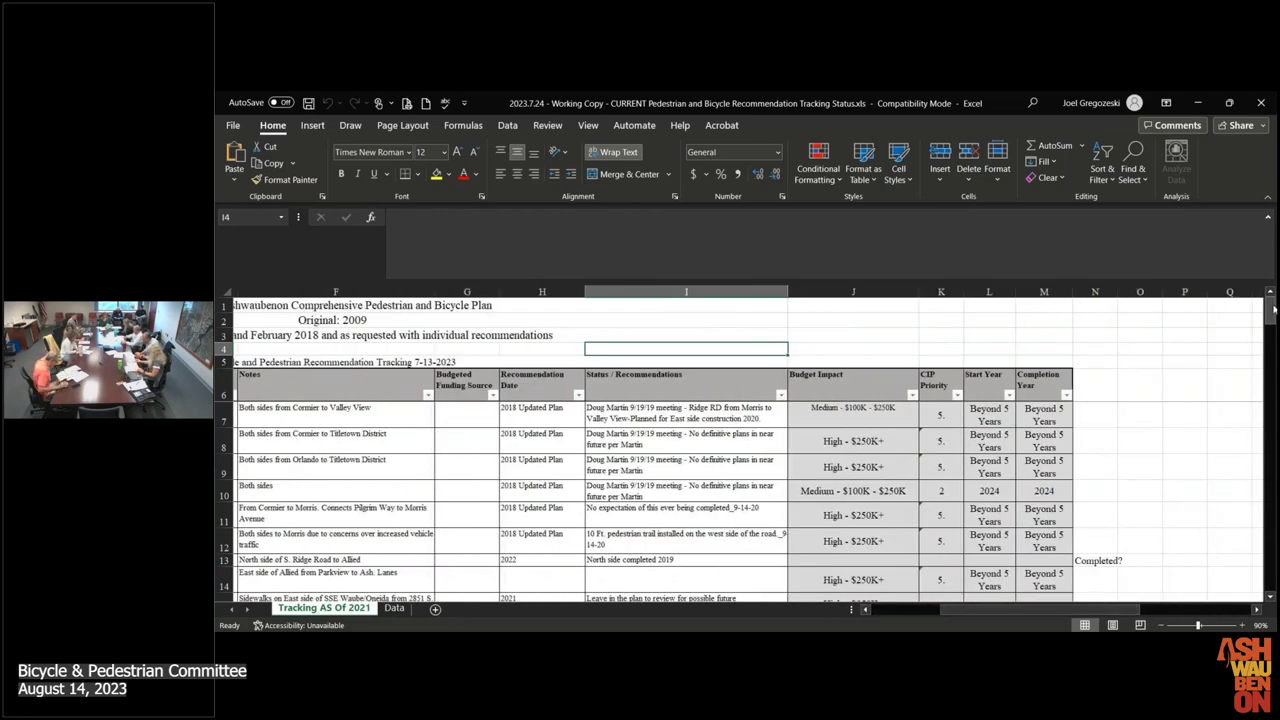
{"action": "left_click_drag", "start_coordinate": [1274, 310], "coordinate": [1274, 337]}
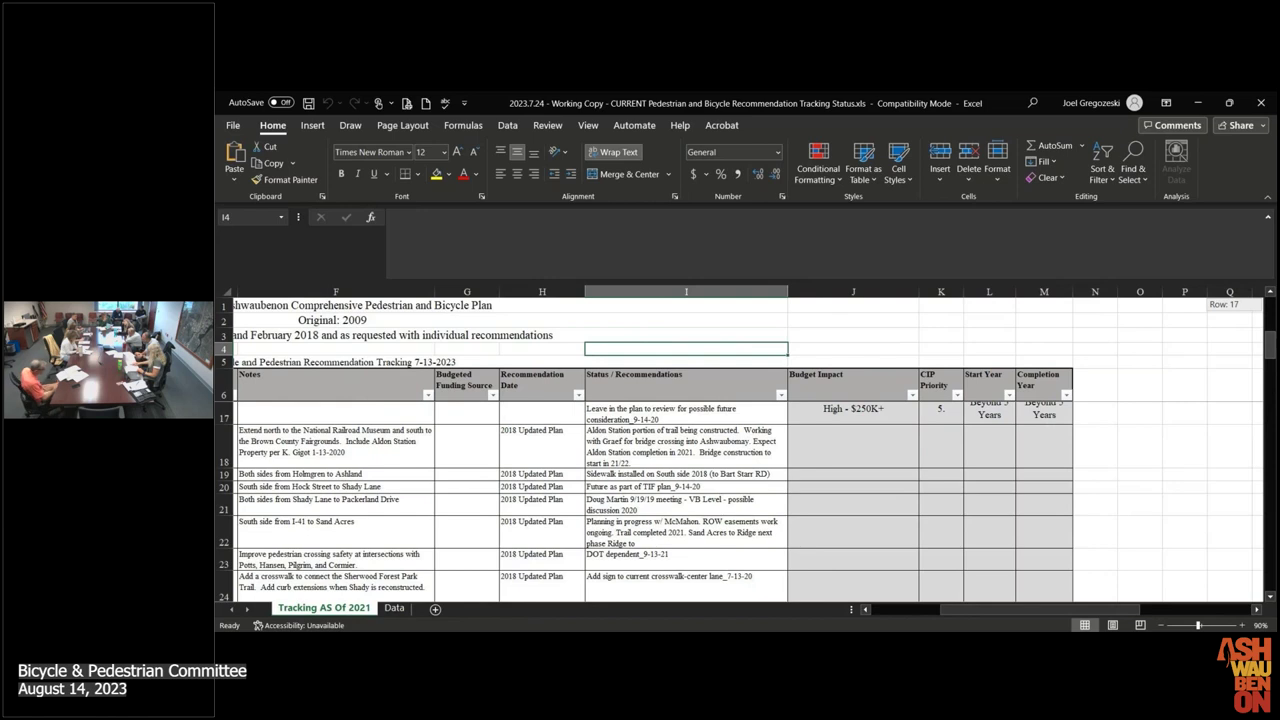
{"action": "left_click_drag", "start_coordinate": [1274, 337], "coordinate": [1272, 373]}
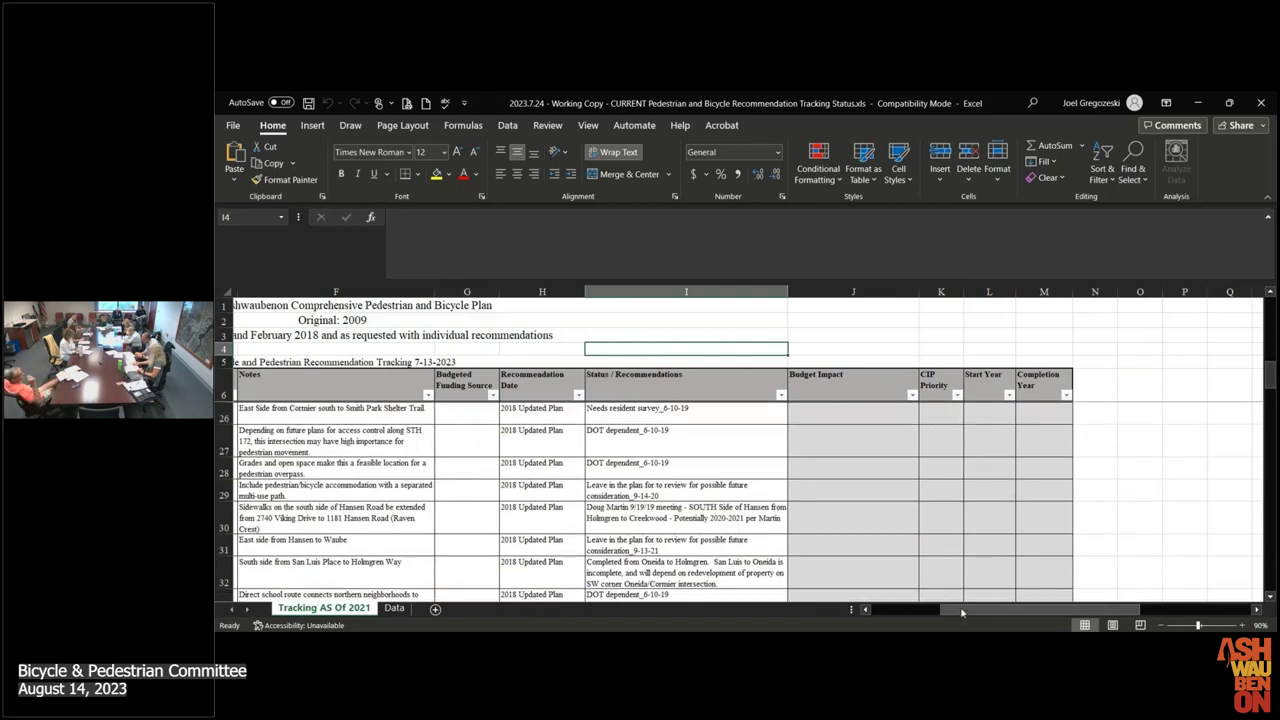
{"action": "left_click_drag", "start_coordinate": [962, 612], "coordinate": [894, 612]}
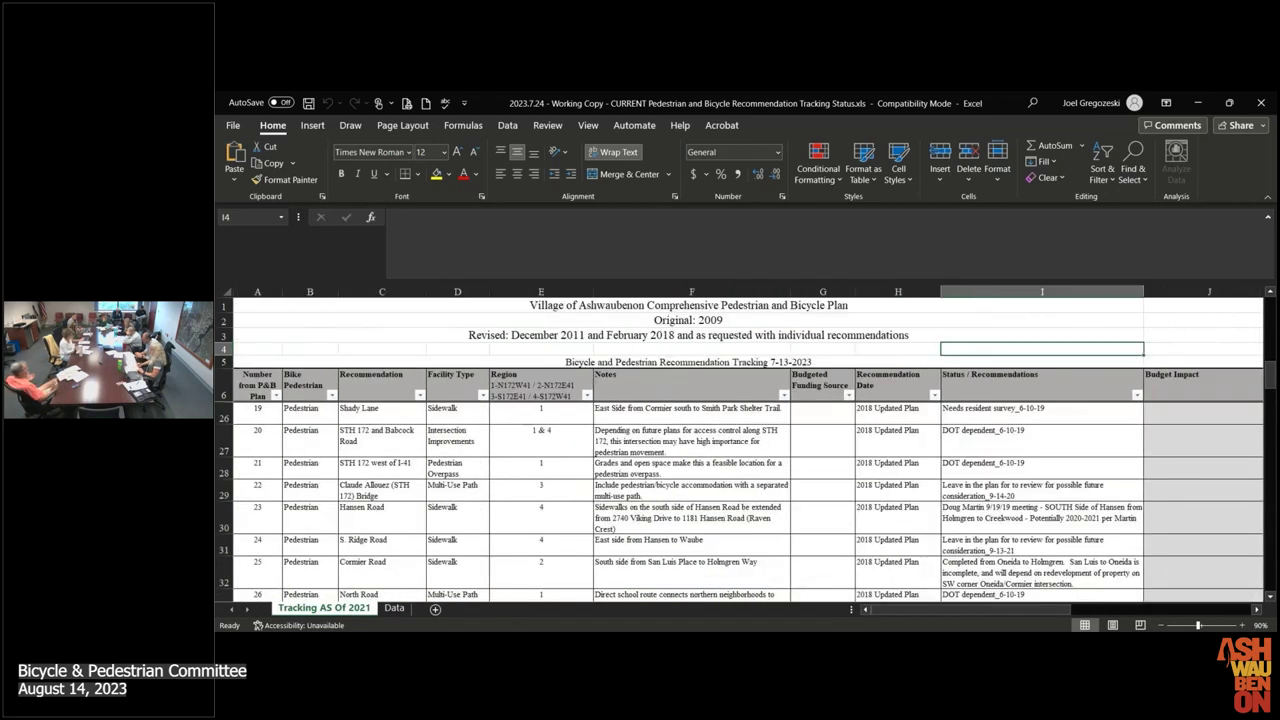
Examine the bike recommendations and the 2021 and 2022 entries with their CIP columns, and check the Budgeted Funding Source filter choices.
{"action": "left_click_drag", "start_coordinate": [1272, 378], "coordinate": [1272, 418]}
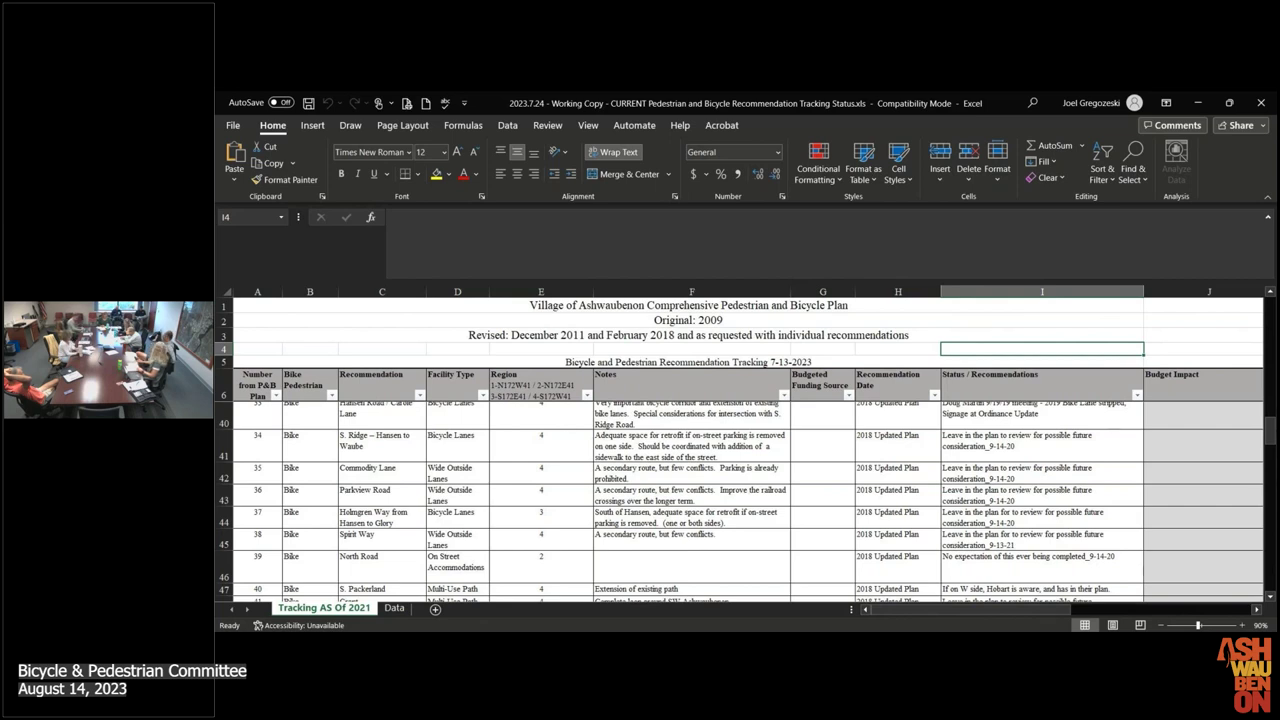
{"action": "left_click_drag", "start_coordinate": [1273, 425], "coordinate": [1271, 542]}
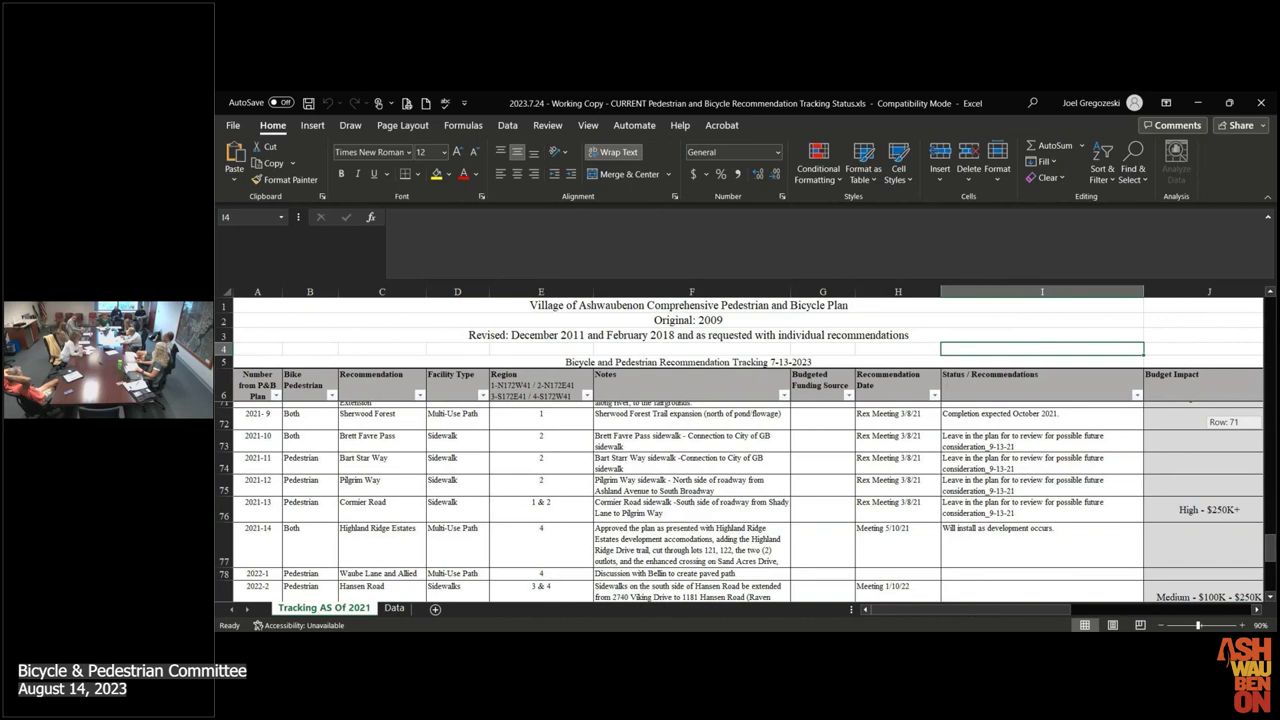
{"action": "left_click_drag", "start_coordinate": [1270, 548], "coordinate": [1270, 548]}
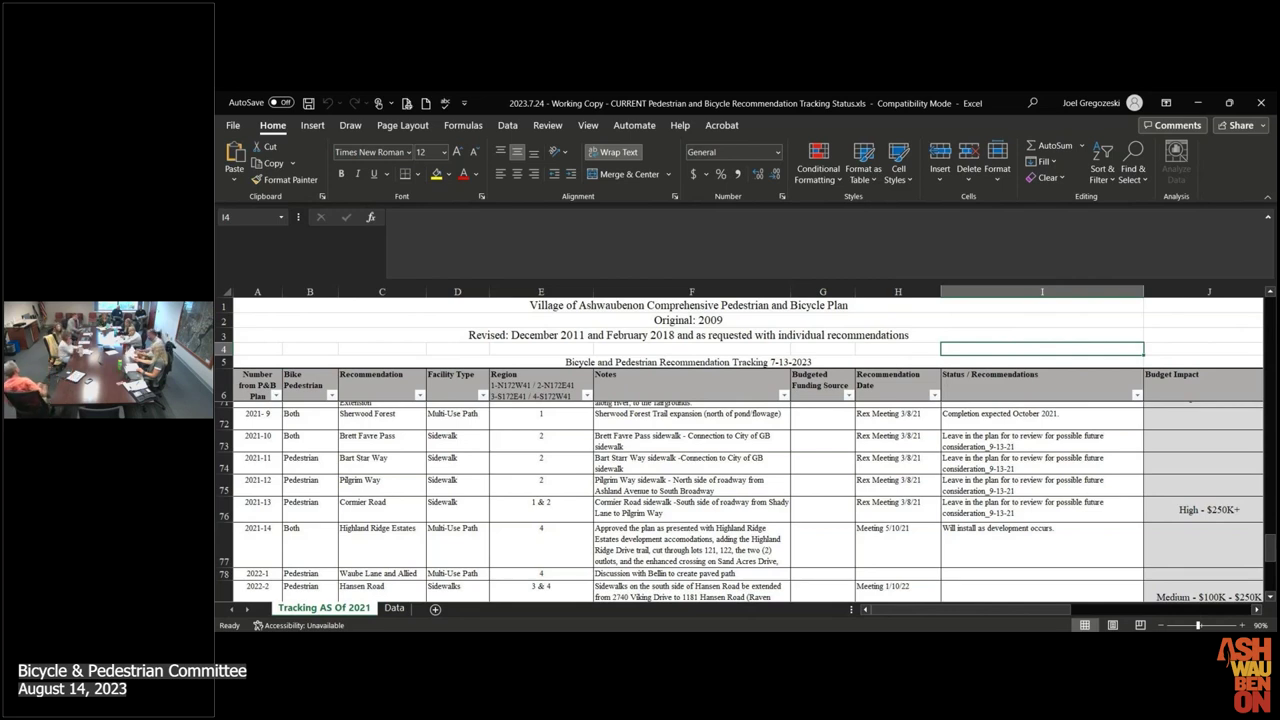
{"action": "left_click", "coordinate": [1020, 613]}
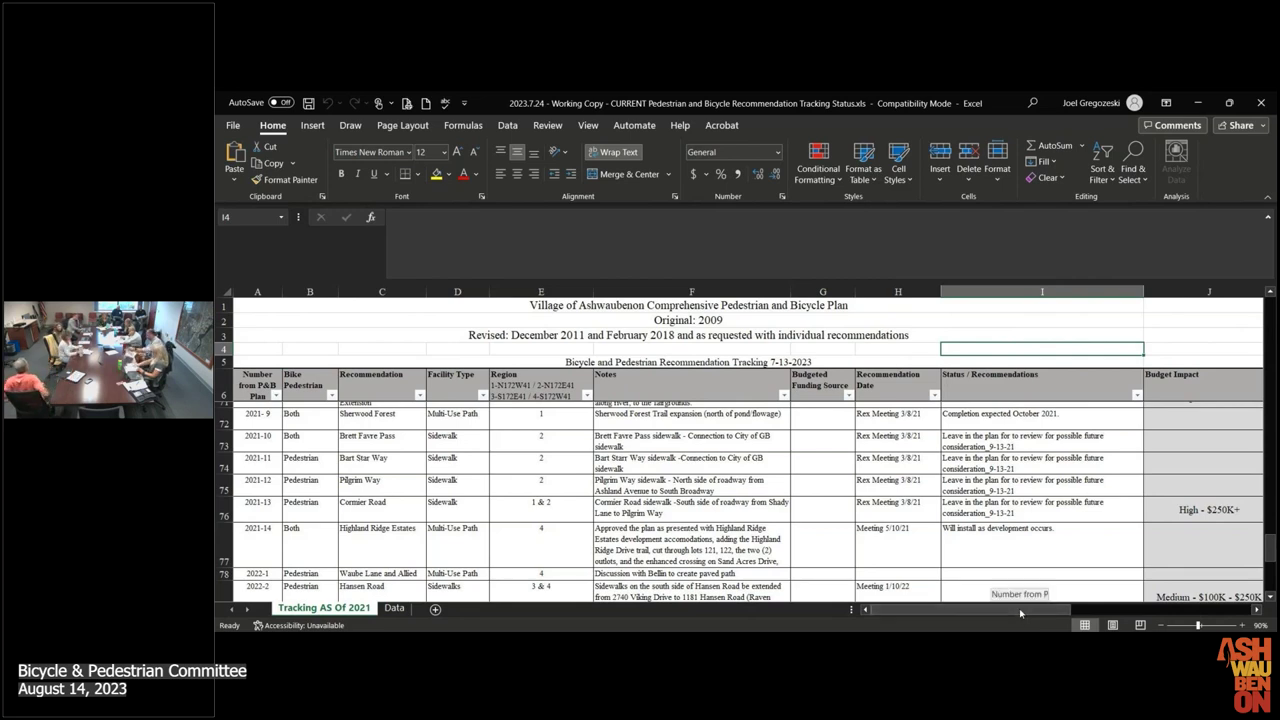
{"action": "left_click_drag", "start_coordinate": [1020, 613], "coordinate": [1152, 613]}
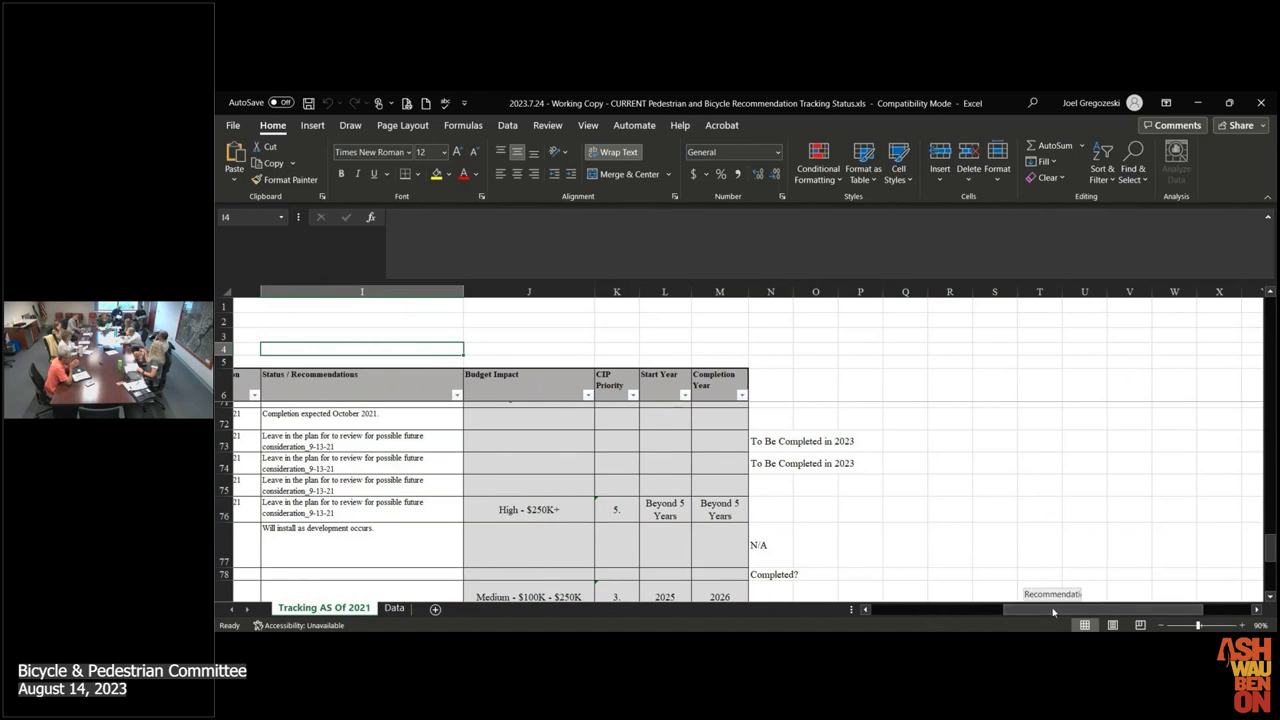
{"action": "left_click_drag", "start_coordinate": [1052, 611], "coordinate": [920, 611]}
{"action": "left_click_drag", "start_coordinate": [1000, 611], "coordinate": [1000, 611]}
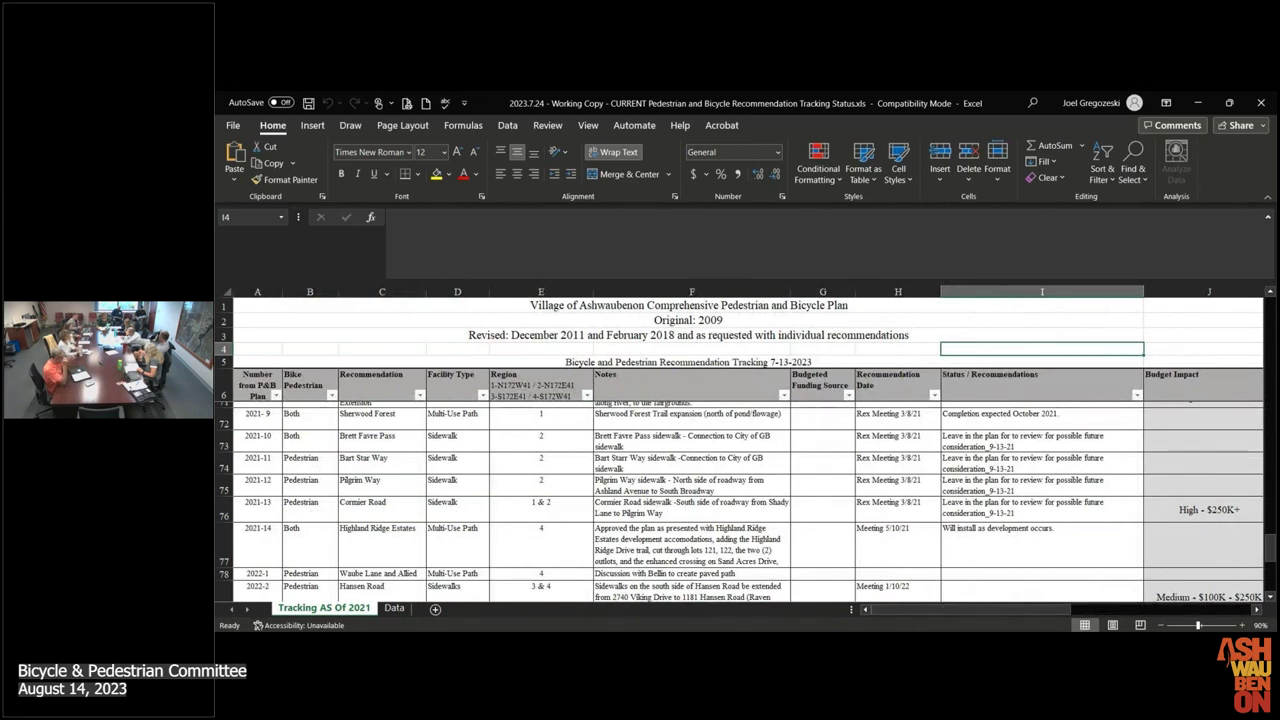
{"action": "left_click", "coordinate": [849, 396]}
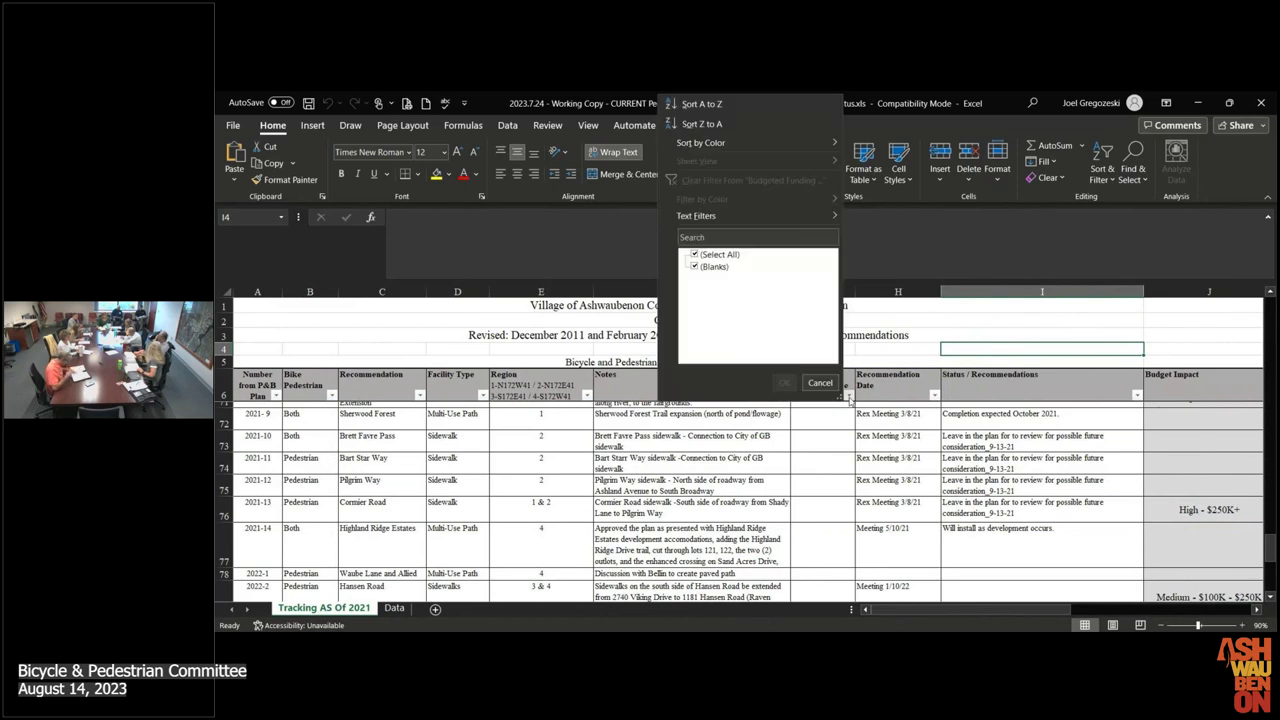
{"action": "left_click", "coordinate": [951, 321]}
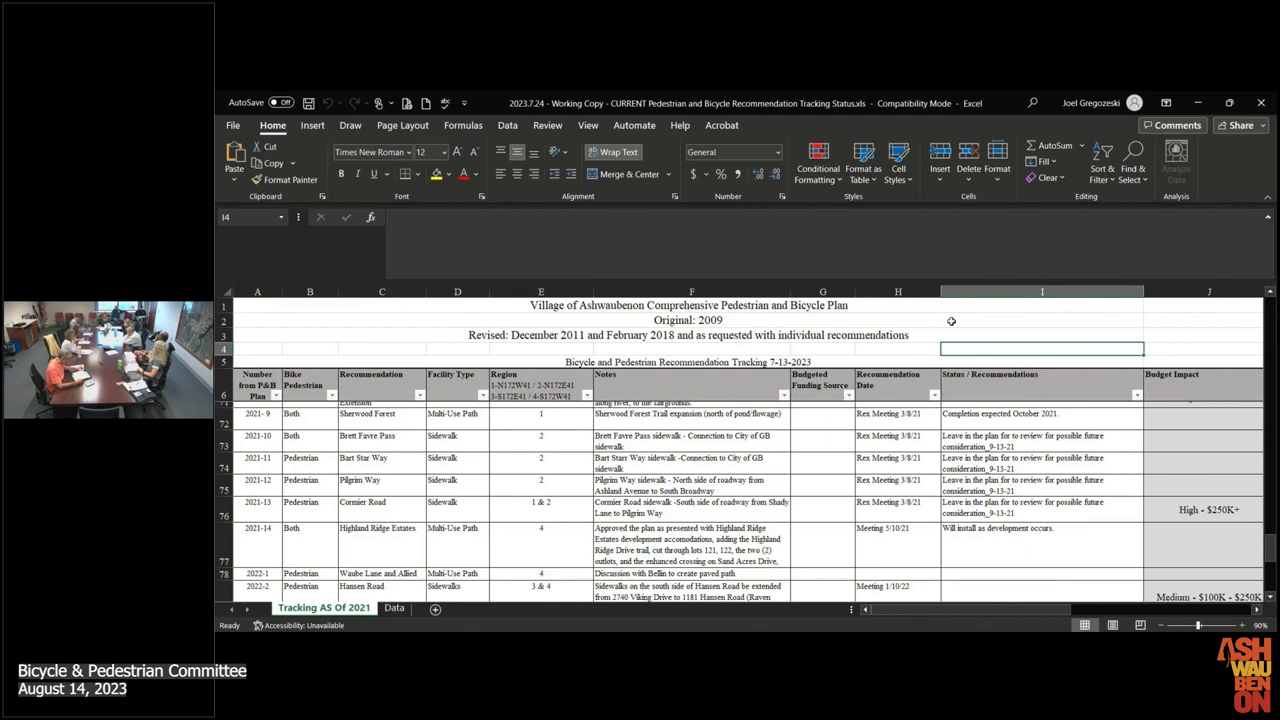
Add the column header "Individual Rank" in cell N6, directly after Completion Year.
{"action": "scroll", "coordinate": [774, 416], "scroll_direction": "right", "scroll_amount": 5}
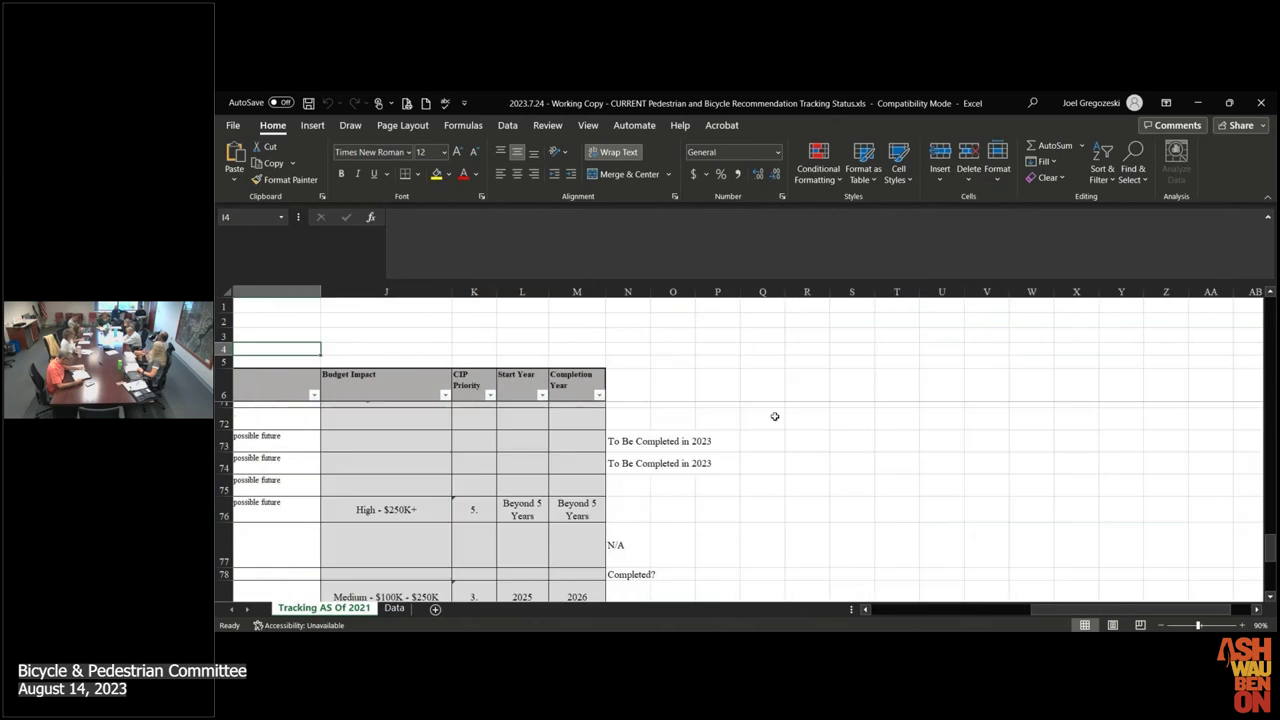
{"action": "left_click", "coordinate": [636, 376]}
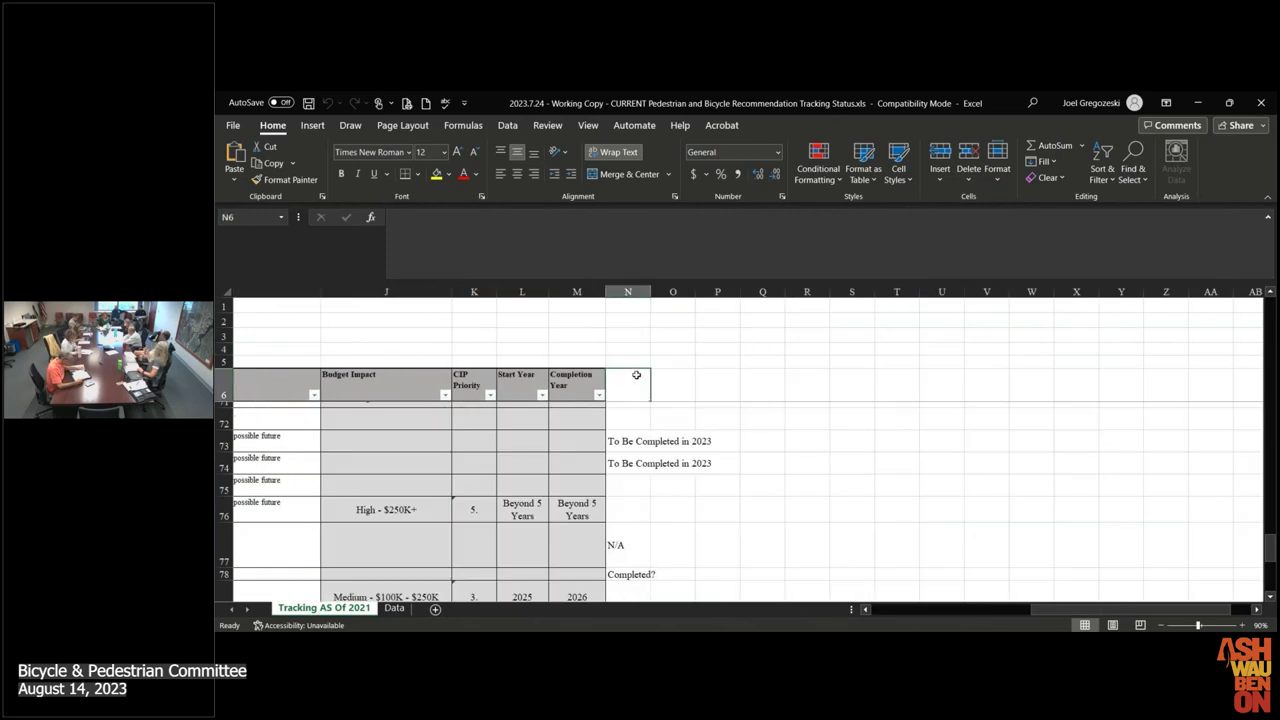
{"action": "type", "text": "Individ"}
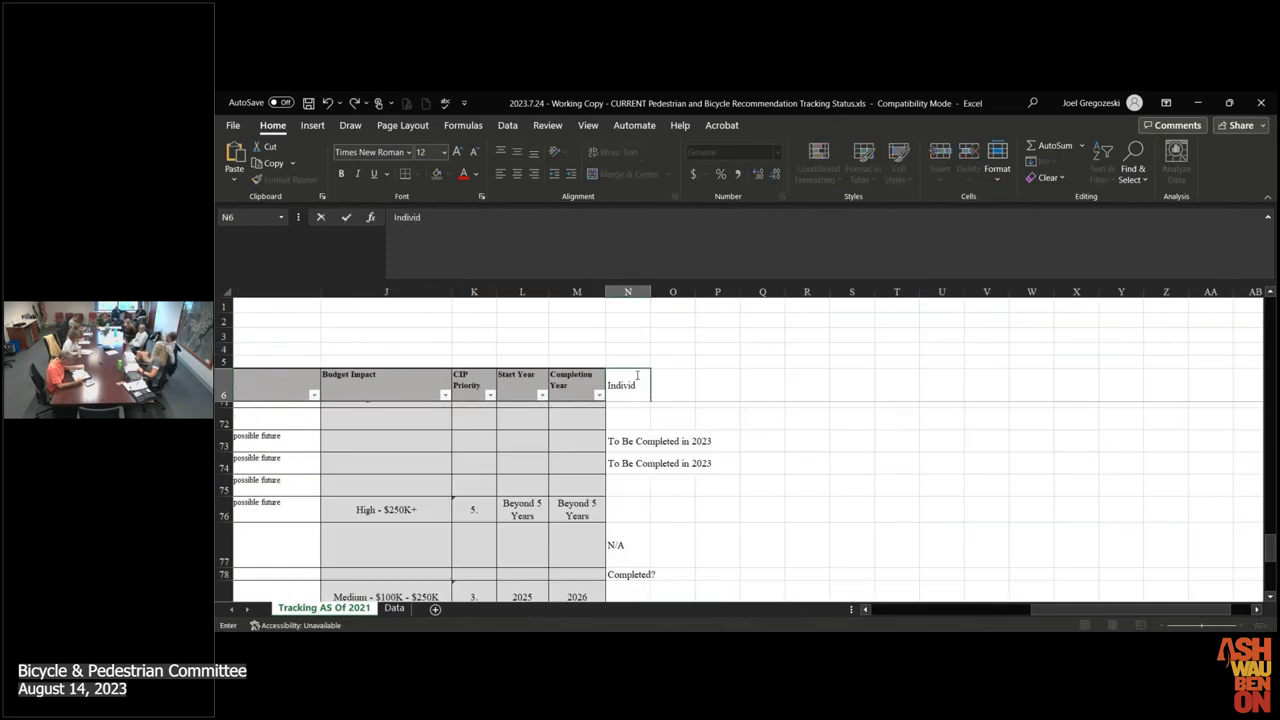
{"action": "type", "text": "ual Rank"}
{"action": "key", "text": "Tab"}
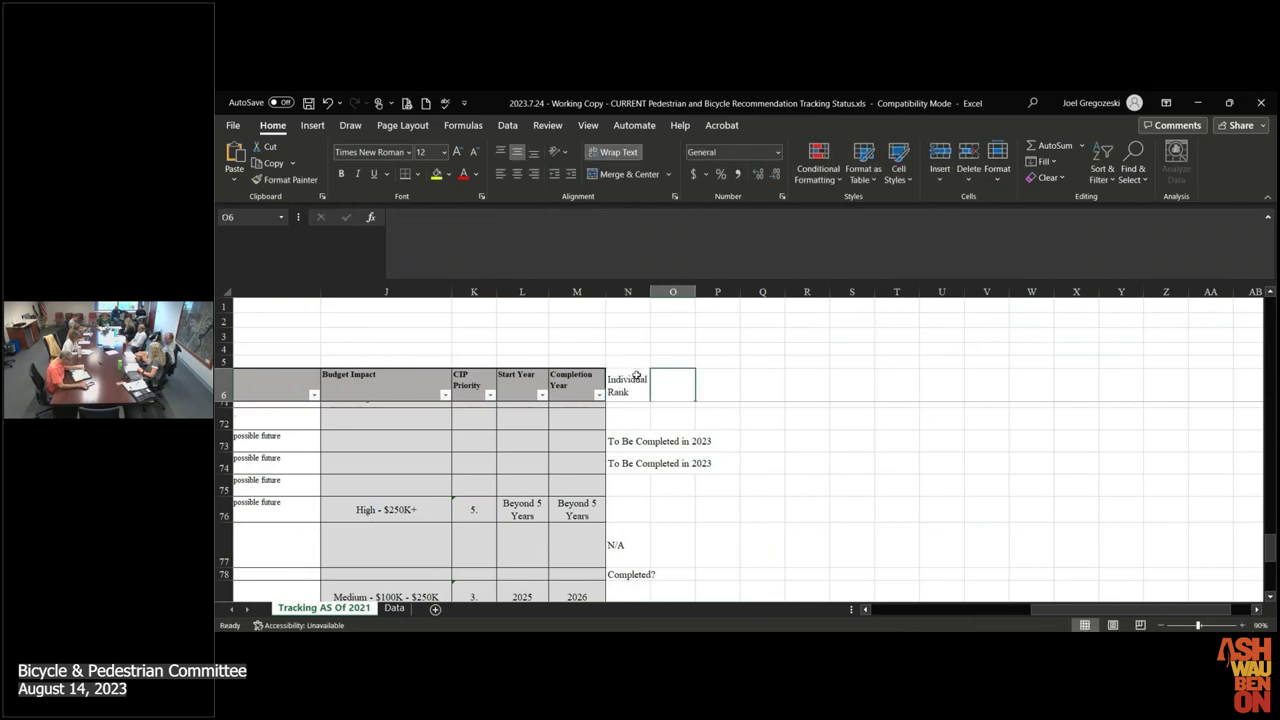
Add the column header "Grant Fund Eligible" in cell O6, beside Individual Rank.
{"action": "type", "text": "Grant Fund"}
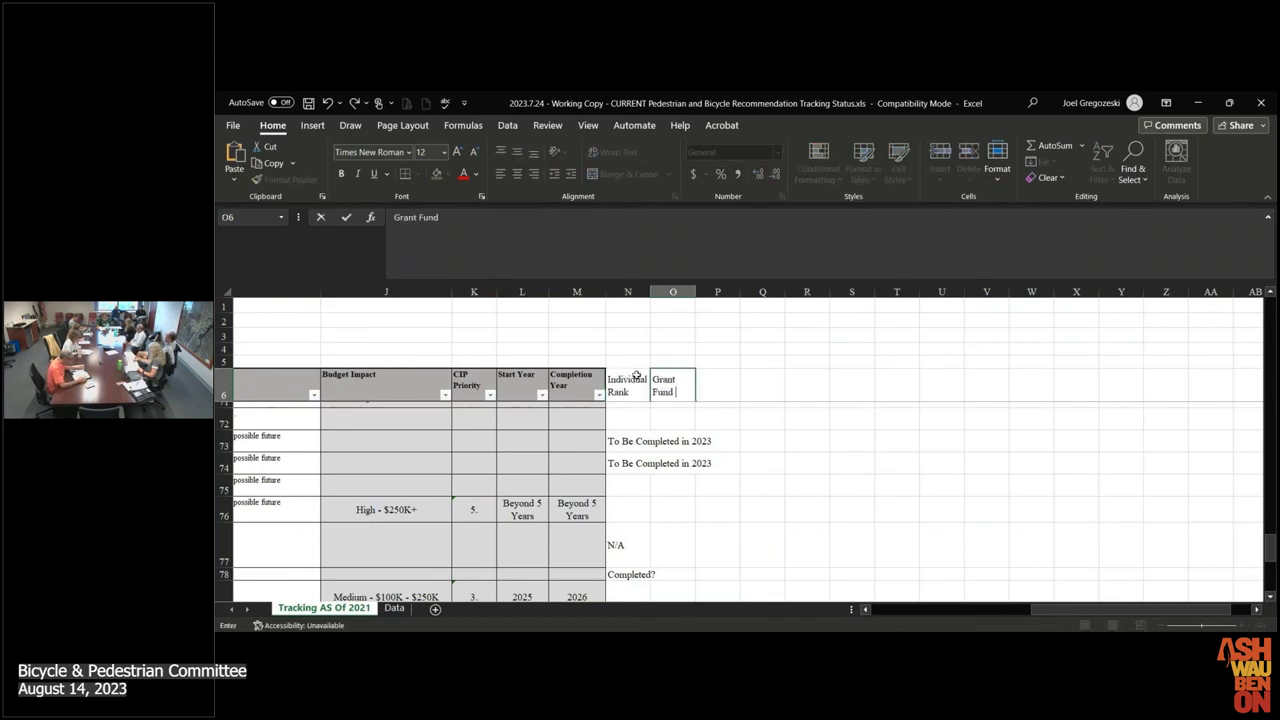
{"action": "type", "text": " Eligible"}
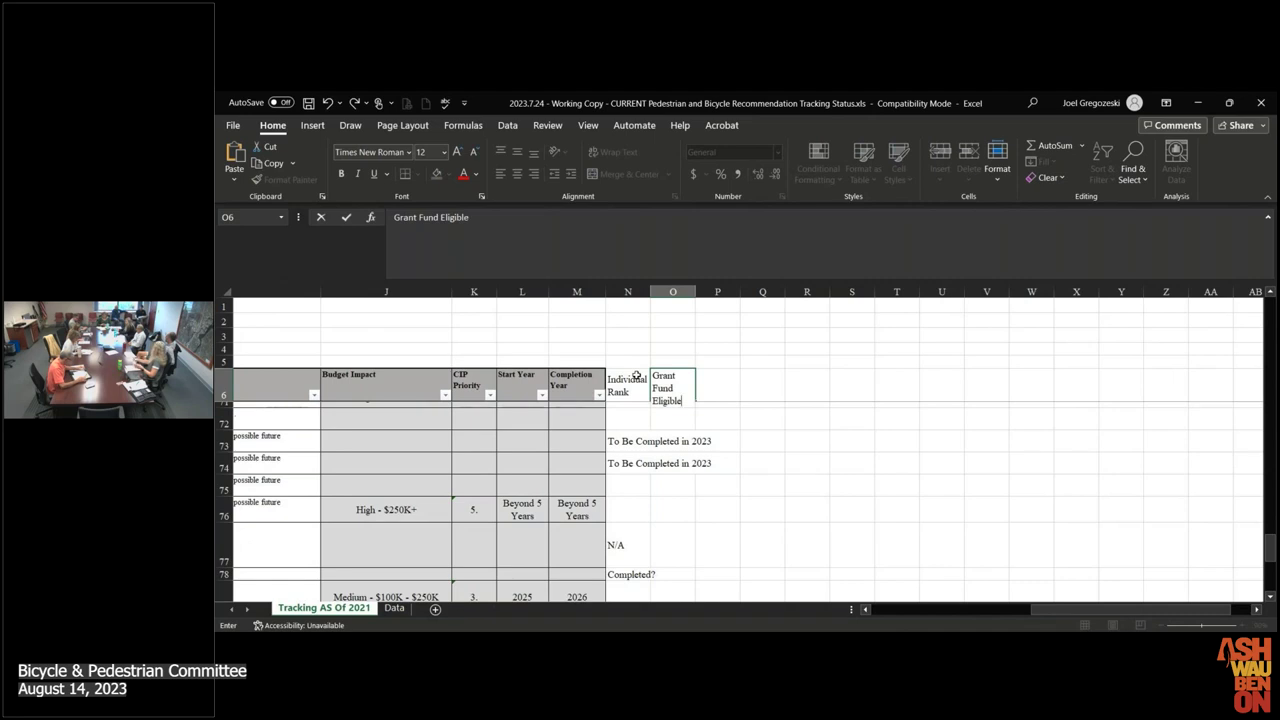
{"action": "key", "text": "ctrl+Return"}
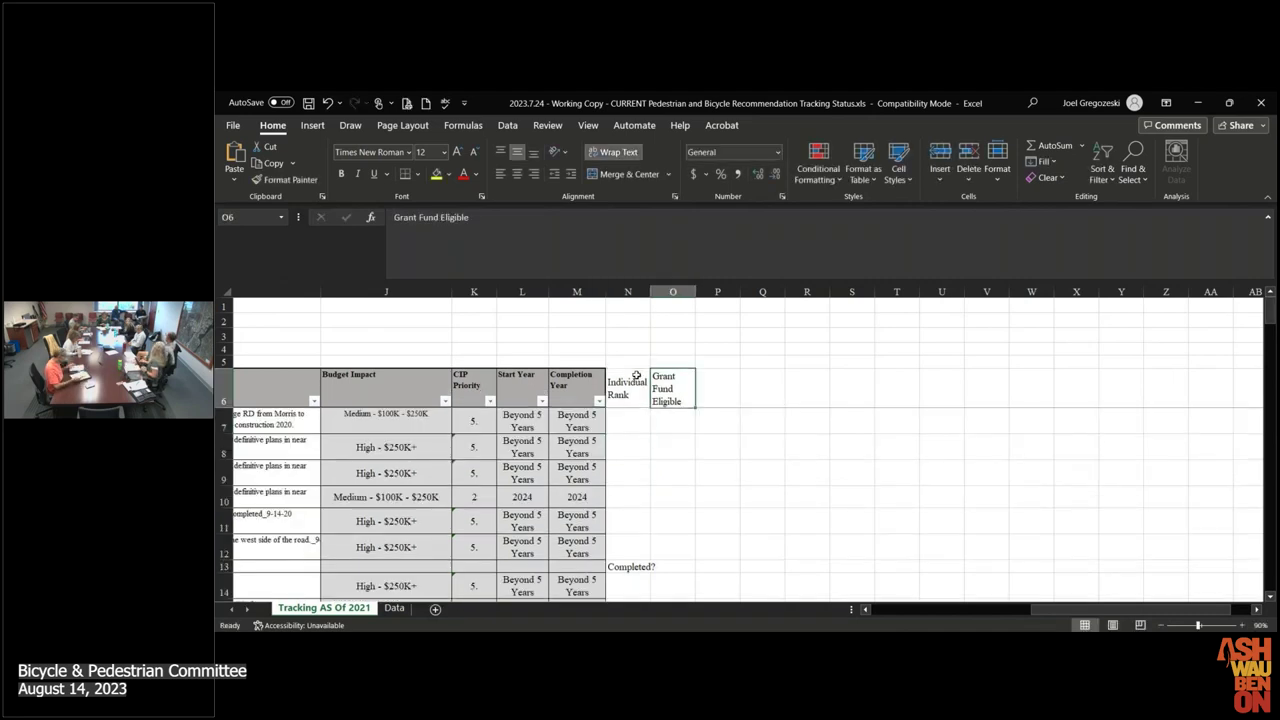
{"action": "key", "text": "Down"}
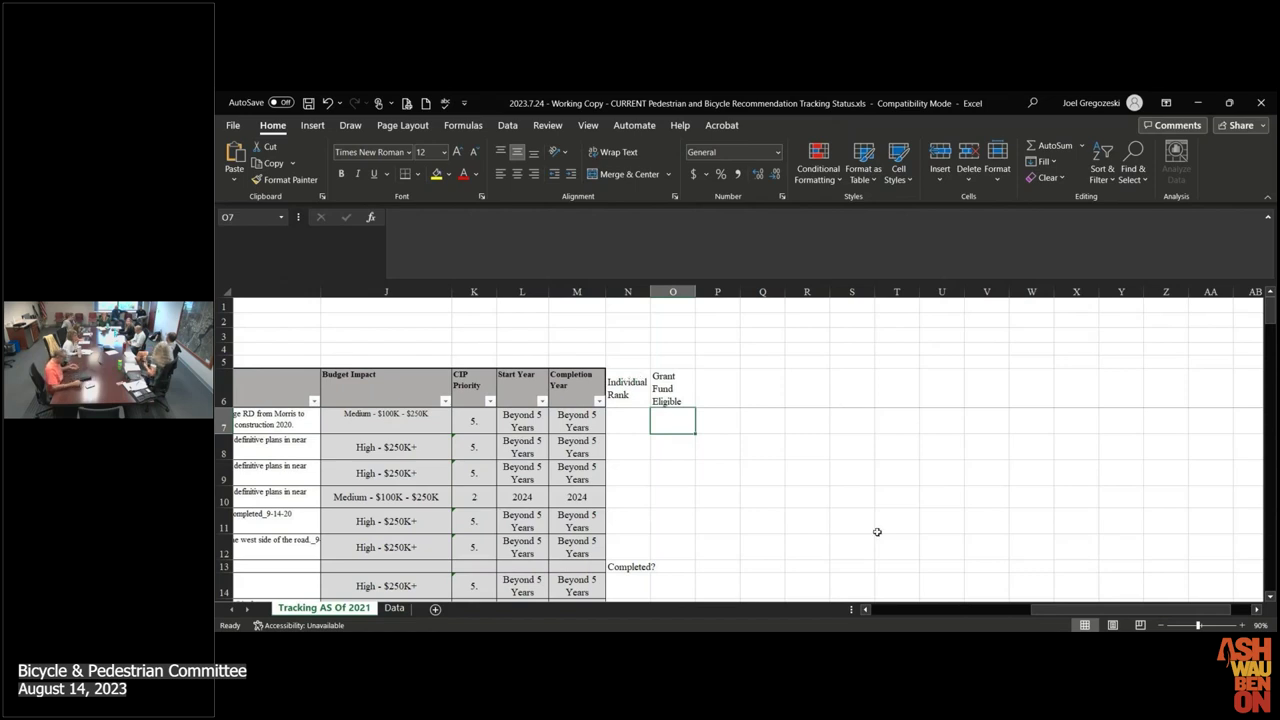
Look down the numbered recommendations from the top of the list to the last bike entries, around number 47.
{"action": "left_click_drag", "start_coordinate": [1031, 610], "coordinate": [980, 617]}
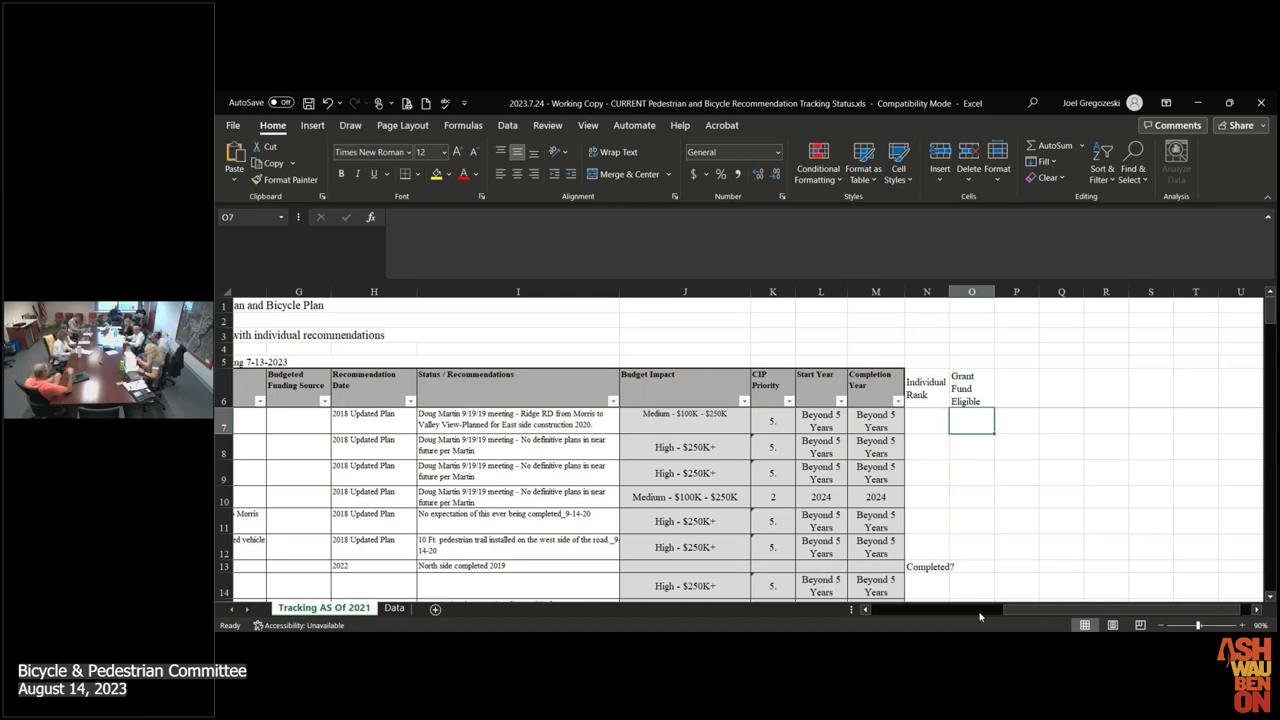
{"action": "key", "text": "Left"}
{"action": "key", "text": "Home"}
{"action": "key", "text": "Down"}
{"action": "key", "text": "Down"}
{"action": "key", "text": "Down"}
{"action": "key", "text": "Down"}
{"action": "key", "text": "Down"}
{"action": "key", "text": "Down"}
{"action": "key", "text": "Down"}
{"action": "key", "text": "Down"}
{"action": "key", "text": "Down"}
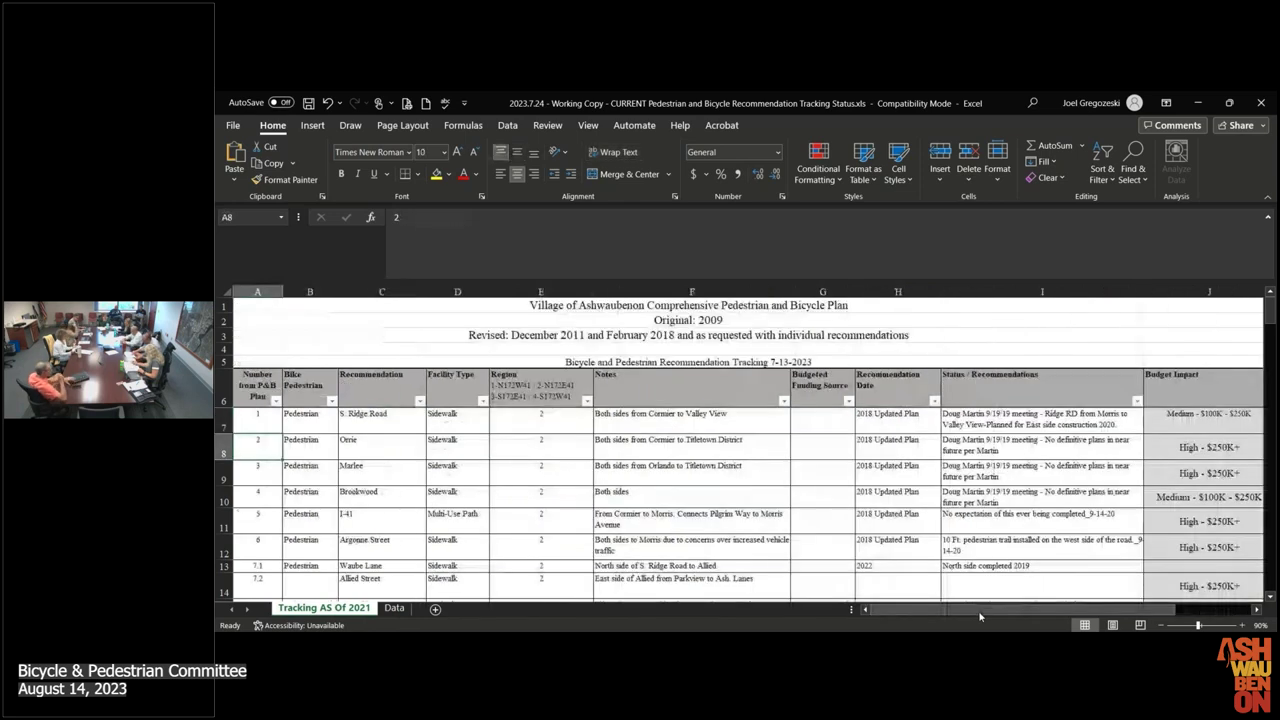
{"action": "key", "text": "Down"}
{"action": "key", "text": "Down"}
{"action": "key", "text": "Down"}
{"action": "key", "text": "Down"}
{"action": "key", "text": "Down"}
{"action": "key", "text": "Down"}
{"action": "key", "text": "Down"}
{"action": "key", "text": "Down"}
{"action": "key", "text": "Down"}
{"action": "key", "text": "Down"}
{"action": "key", "text": "Down"}
{"action": "key", "text": "Down"}
{"action": "key", "text": "Down"}
{"action": "key", "text": "Down"}
{"action": "key", "text": "Down"}
{"action": "key", "text": "Down"}
{"action": "key", "text": "Down"}
{"action": "key", "text": "Down"}
{"action": "key", "text": "Down"}
{"action": "key", "text": "Down"}
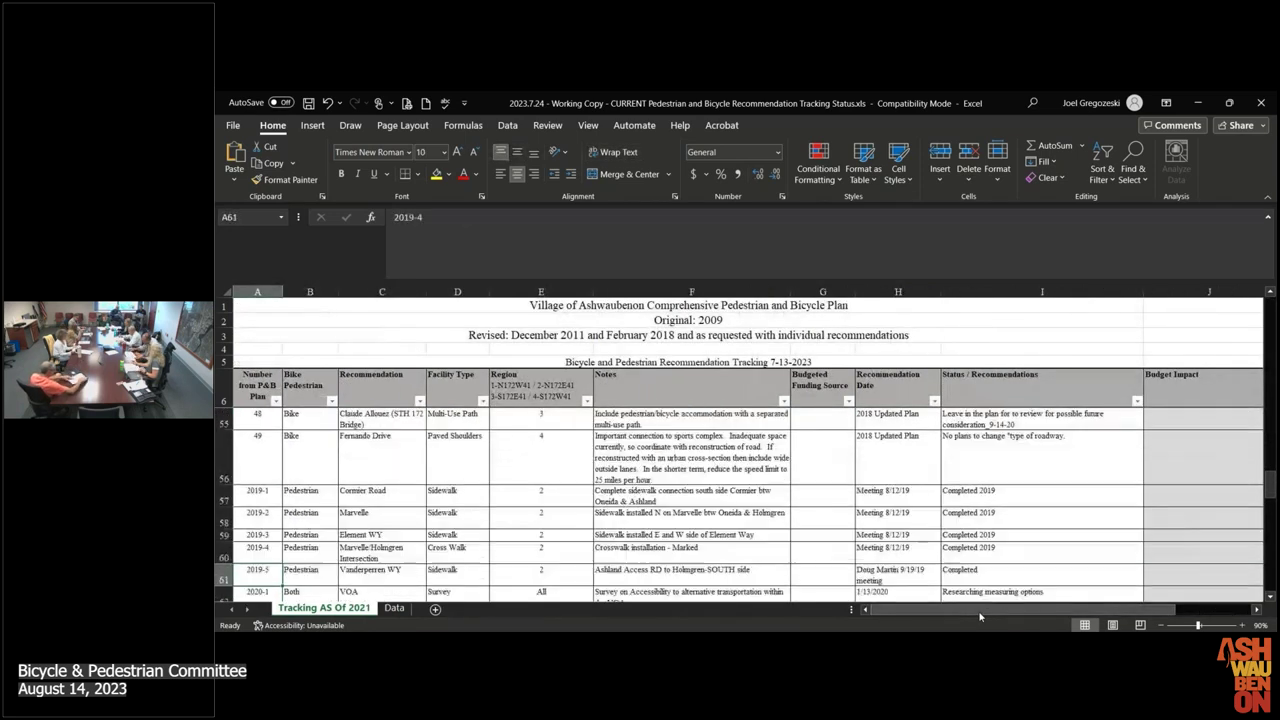
{"action": "key", "text": "Up"}
{"action": "key", "text": "Up"}
{"action": "key", "text": "Up"}
{"action": "key", "text": "Up"}
{"action": "key", "text": "Up"}
{"action": "key", "text": "Up"}
{"action": "key", "text": "Up"}
{"action": "key", "text": "Up"}
{"action": "key", "text": "Up"}
{"action": "key", "text": "Up"}
{"action": "key", "text": "Up"}
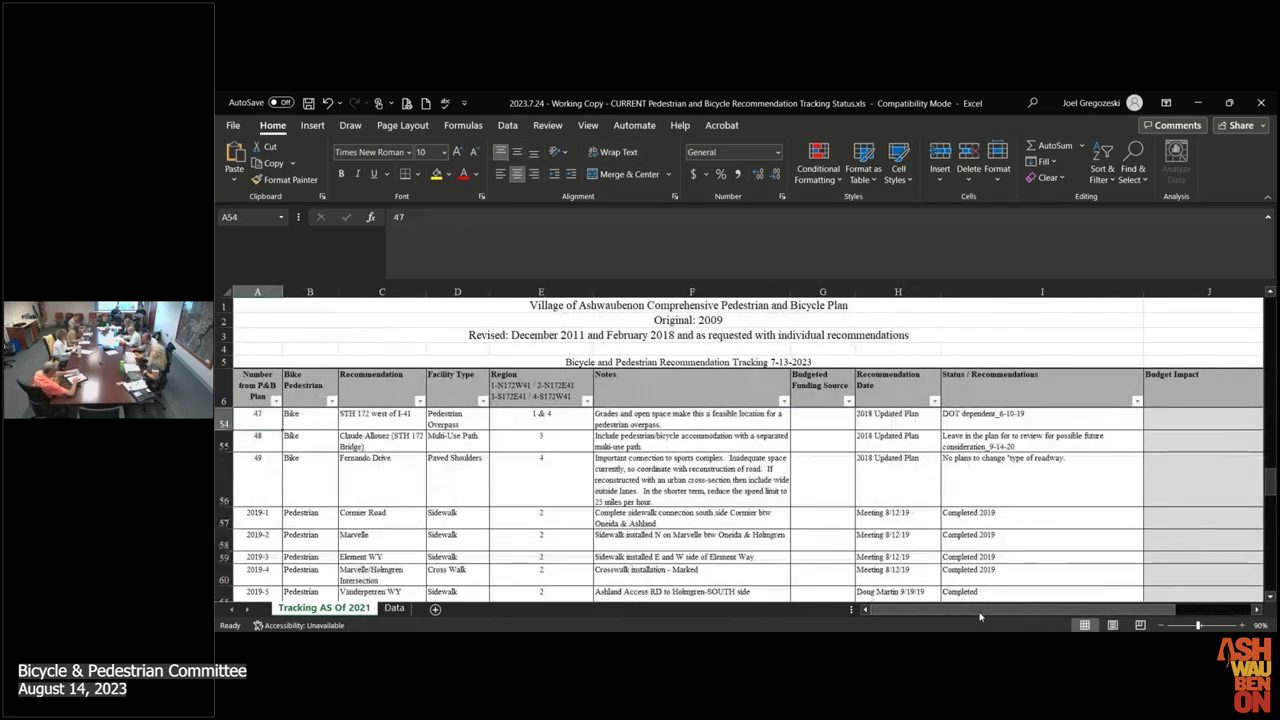
Examine recommendation 48, Claude Allouez (STH 172 Bridge), checking its facility type, region, notes and funding source.
{"action": "key", "text": "Right"}
{"action": "key", "text": "Right"}
{"action": "key", "text": "Right"}
{"action": "key", "text": "Down"}
{"action": "key", "text": "Right"}
{"action": "key", "text": "Right"}
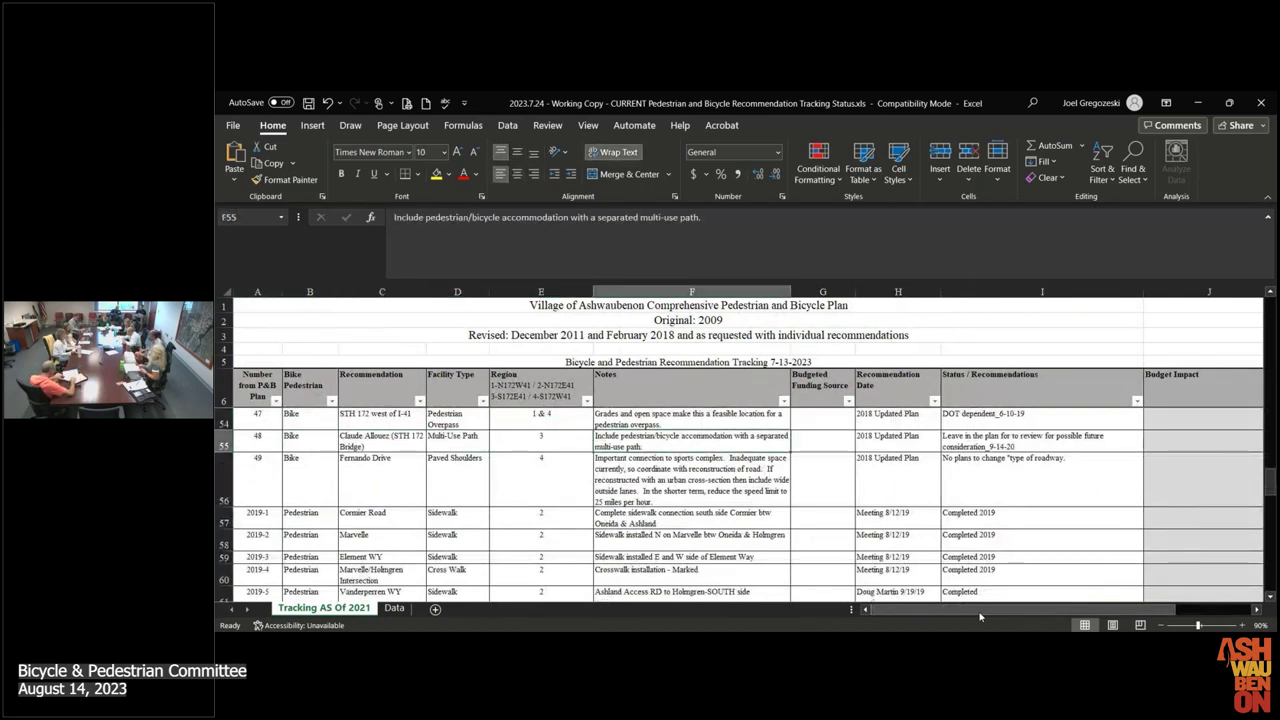
{"action": "key", "text": "Left"}
{"action": "key", "text": "Left"}
{"action": "key", "text": "Left"}
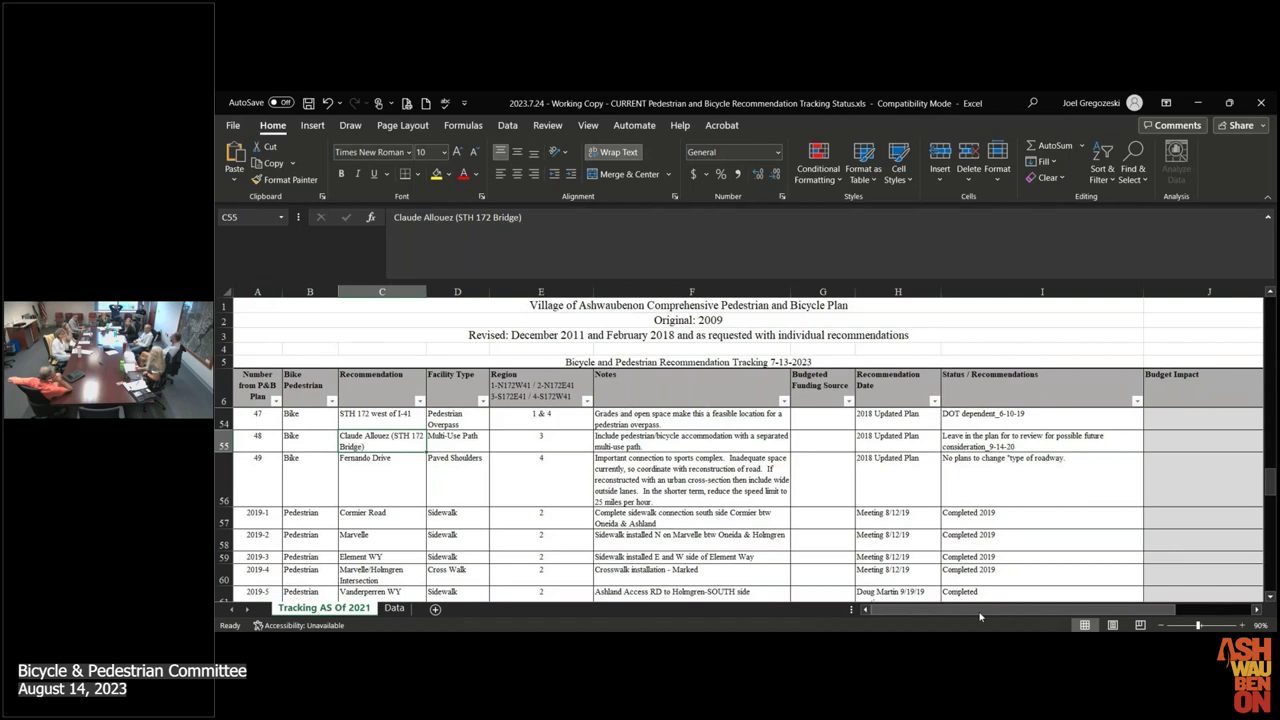
{"action": "key", "text": "Right"}
{"action": "key", "text": "Right"}
{"action": "key", "text": "Right"}
{"action": "key", "text": "Right"}
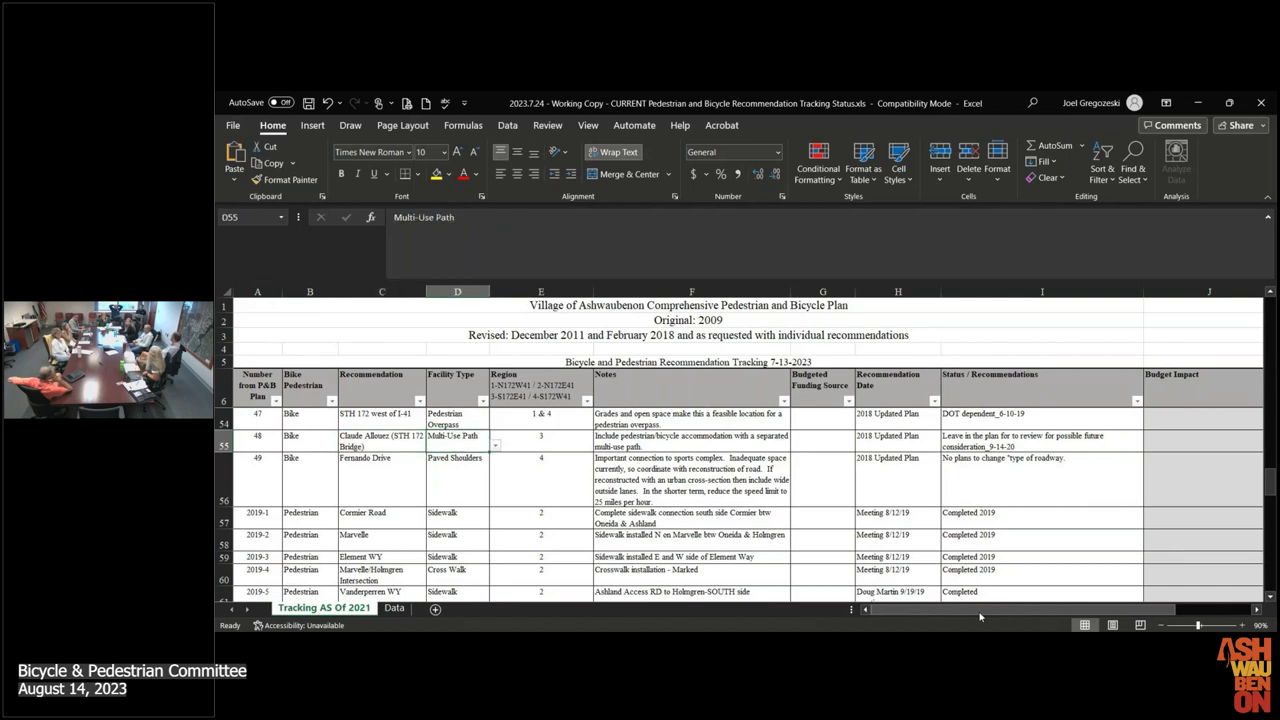
{"action": "key", "text": "Right"}
{"action": "key", "text": "Left"}
{"action": "key", "text": "Left"}
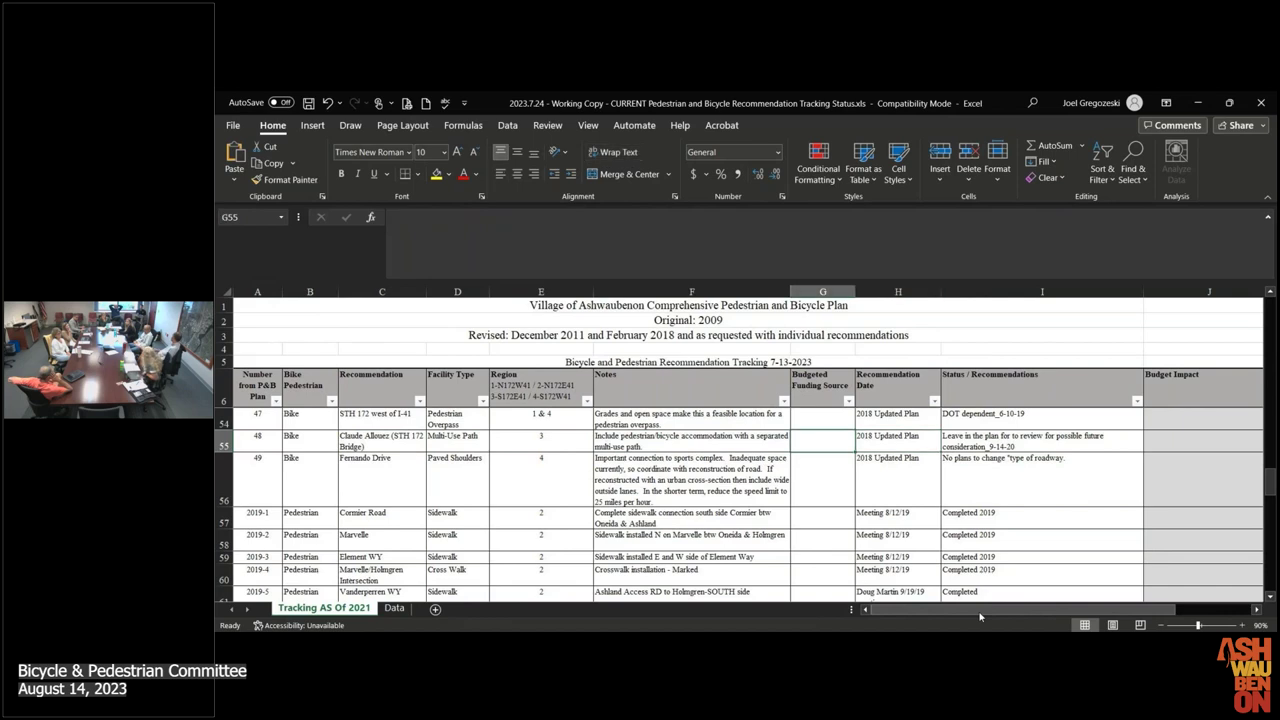
{"action": "key", "text": "Left"}
{"action": "key", "text": "Left"}
{"action": "key", "text": "Left"}
{"action": "key", "text": "Left"}
{"action": "key", "text": "Left"}
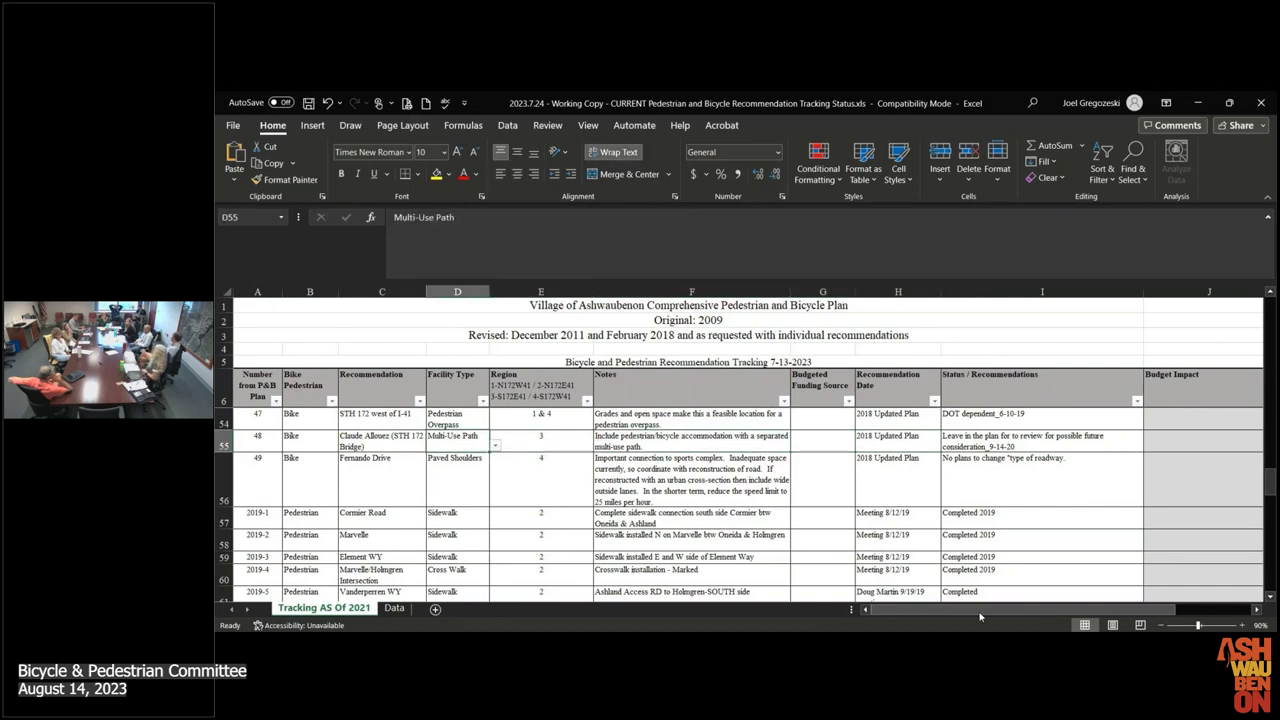
Examine recommendation 48's row from its region and notes through status, budget impact, CIP priority, start year and completion year.
{"action": "key", "text": "Right"}
{"action": "key", "text": "Right"}
{"action": "key", "text": "Right"}
{"action": "key", "text": "Right"}
{"action": "key", "text": "Right"}
{"action": "key", "text": "Right"}
{"action": "key", "text": "Right"}
{"action": "key", "text": "Right"}
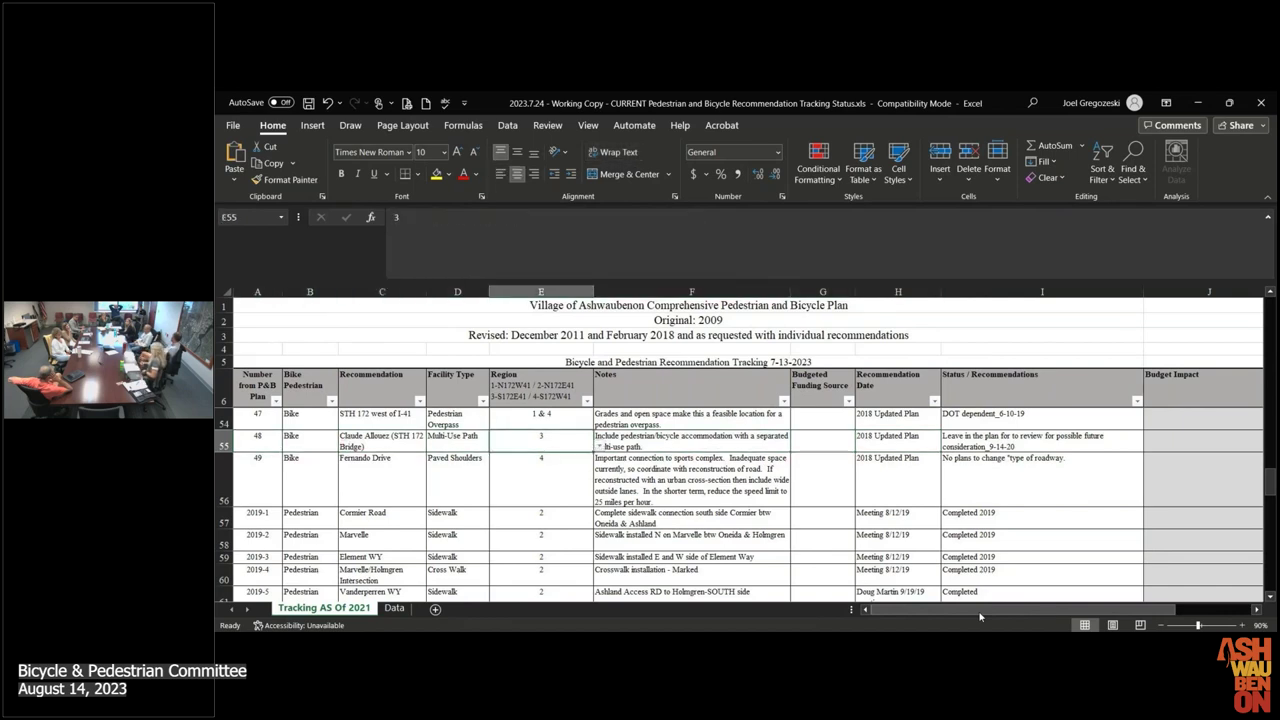
{"action": "key", "text": "Right"}
{"action": "key", "text": "Right"}
{"action": "key", "text": "Right"}
{"action": "key", "text": "Right"}
{"action": "key", "text": "Right"}
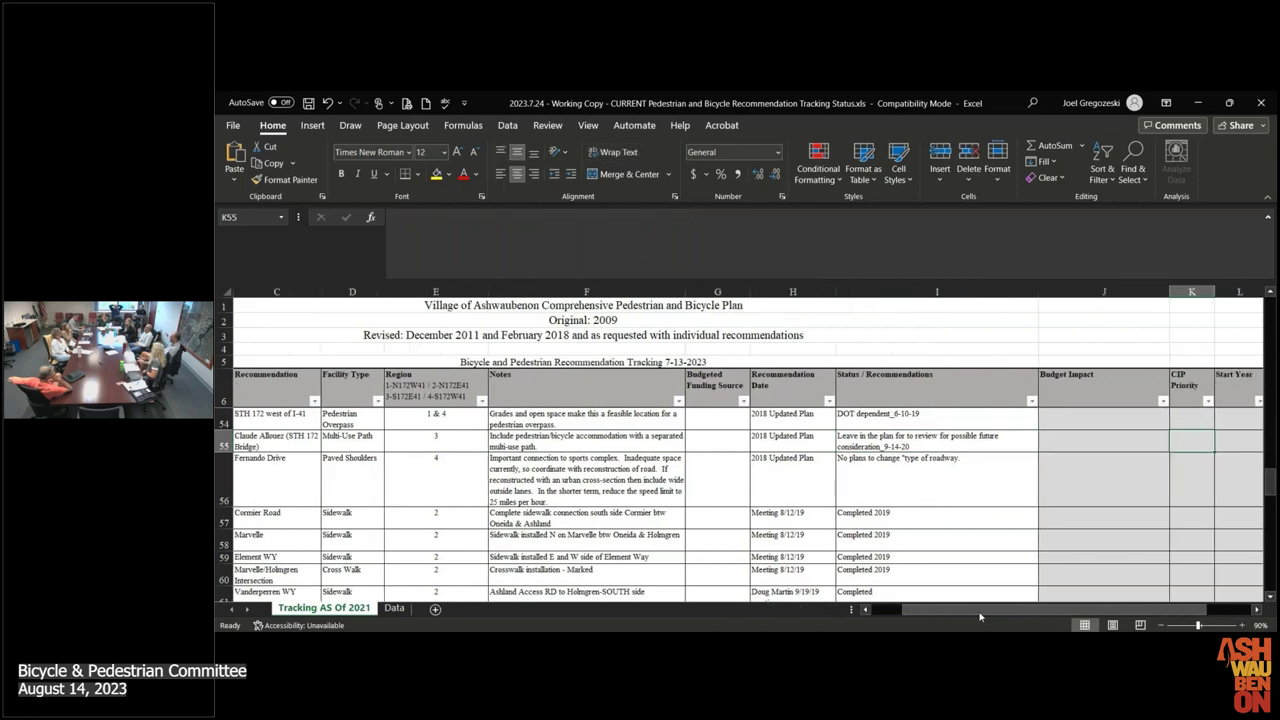
{"action": "key", "text": "Right"}
{"action": "key", "text": "Right"}
{"action": "key", "text": "Left"}
{"action": "key", "text": "Left"}
{"action": "key", "text": "Left"}
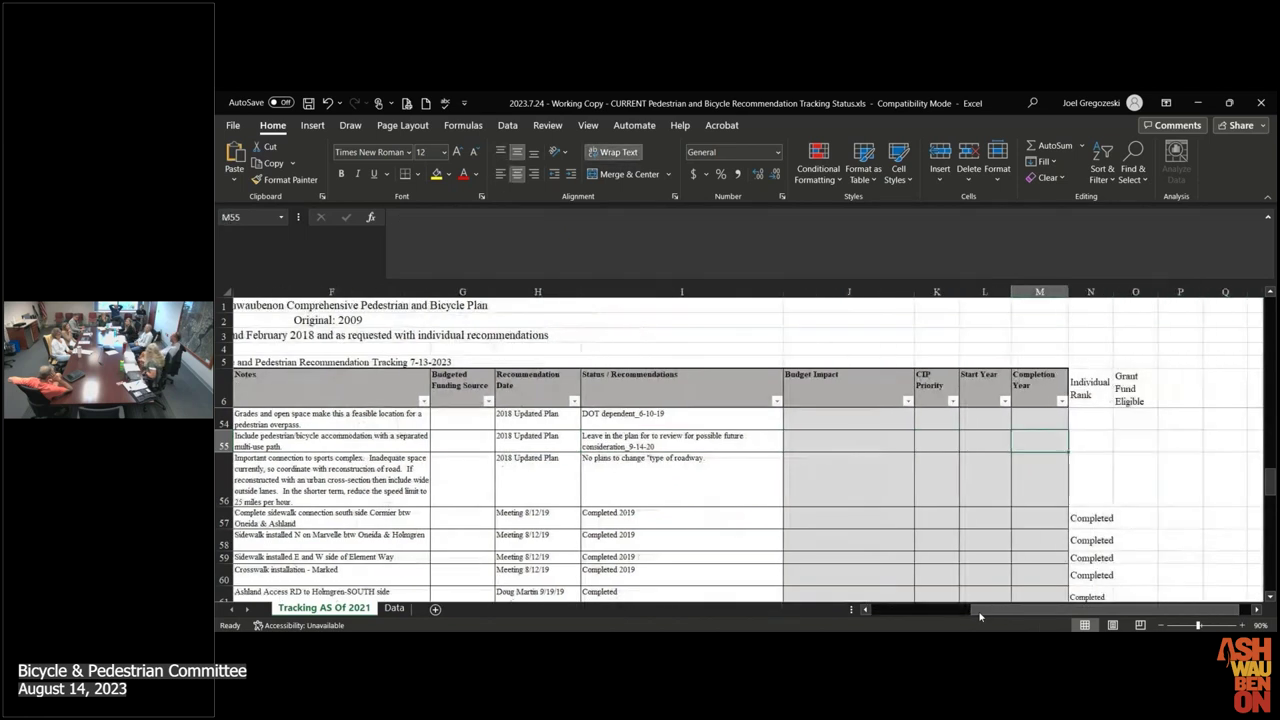
Read across recommendation 48 again, from the project name to the Individual Rank column and back to Budget Impact.
{"action": "key", "text": "Home"}
{"action": "key", "text": "Right"}
{"action": "key", "text": "Right"}
{"action": "key", "text": "Right"}
{"action": "key", "text": "Right"}
{"action": "key", "text": "Right"}
{"action": "key", "text": "Right"}
{"action": "key", "text": "Right"}
{"action": "key", "text": "Right"}
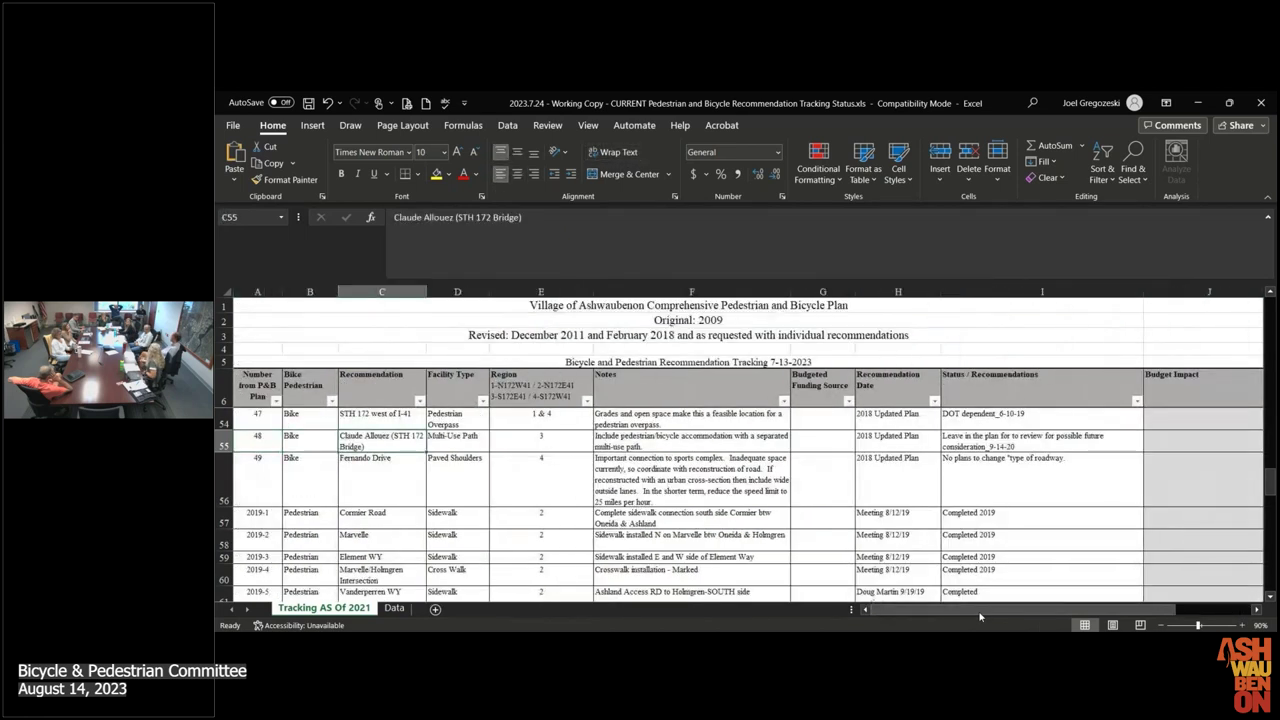
{"action": "key", "text": "Right"}
{"action": "key", "text": "Right"}
{"action": "key", "text": "Right"}
{"action": "key", "text": "Right"}
{"action": "key", "text": "Right"}
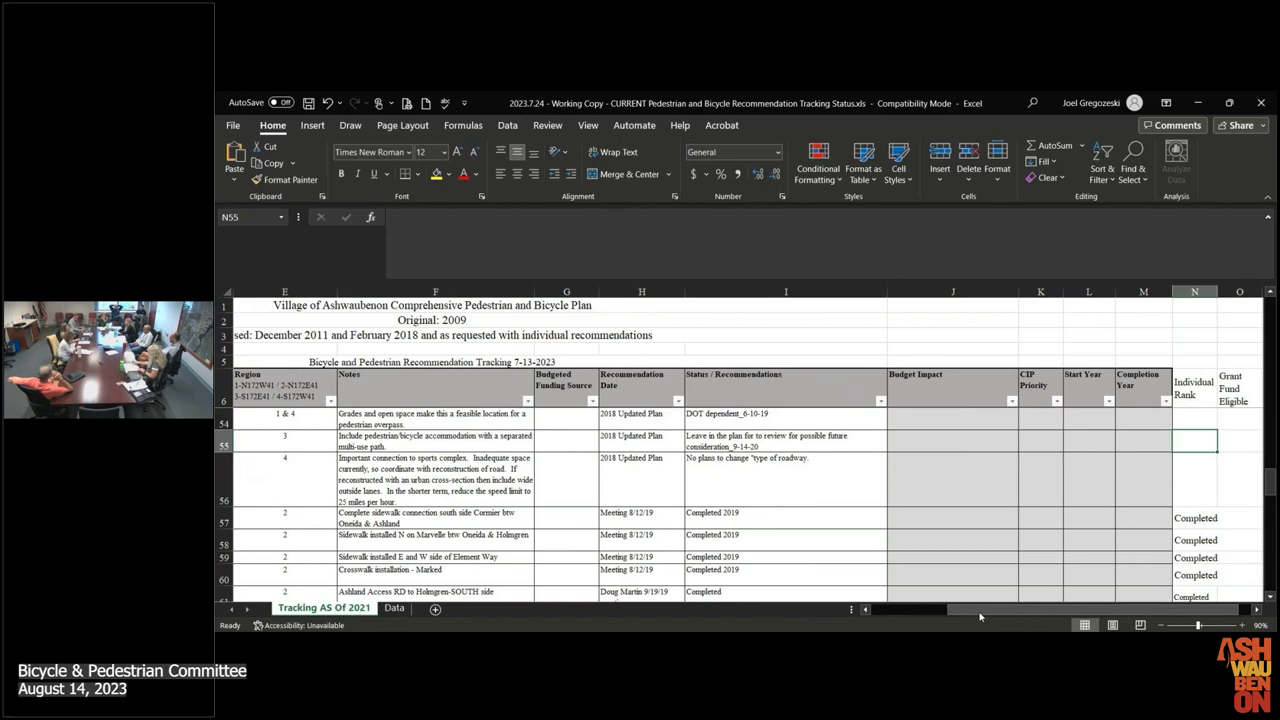
{"action": "key", "text": "Left"}
{"action": "key", "text": "Left"}
{"action": "key", "text": "Left"}
{"action": "key", "text": "Left"}
{"action": "key", "text": "Left"}
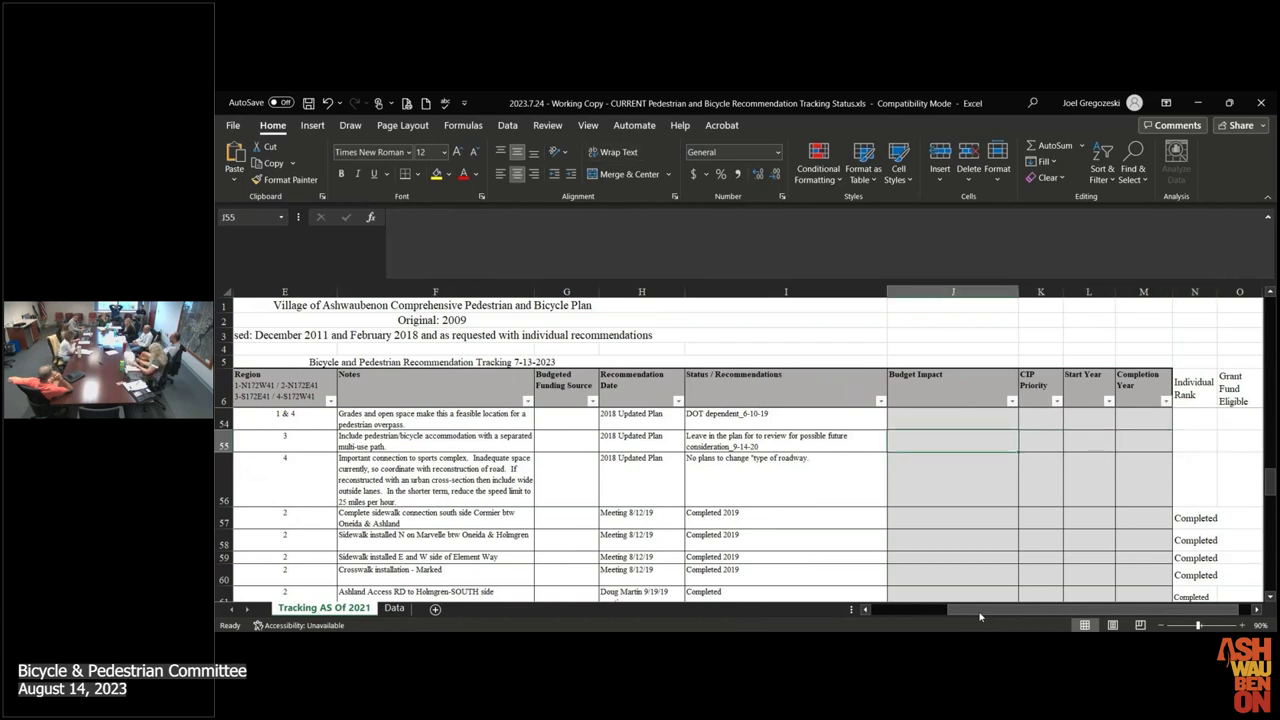
Review recommendation 48's budgeted funding source, recommendation date, status and CIP scheduling columns once more.
{"action": "key", "text": "Home"}
{"action": "key", "text": "Right"}
{"action": "key", "text": "Right"}
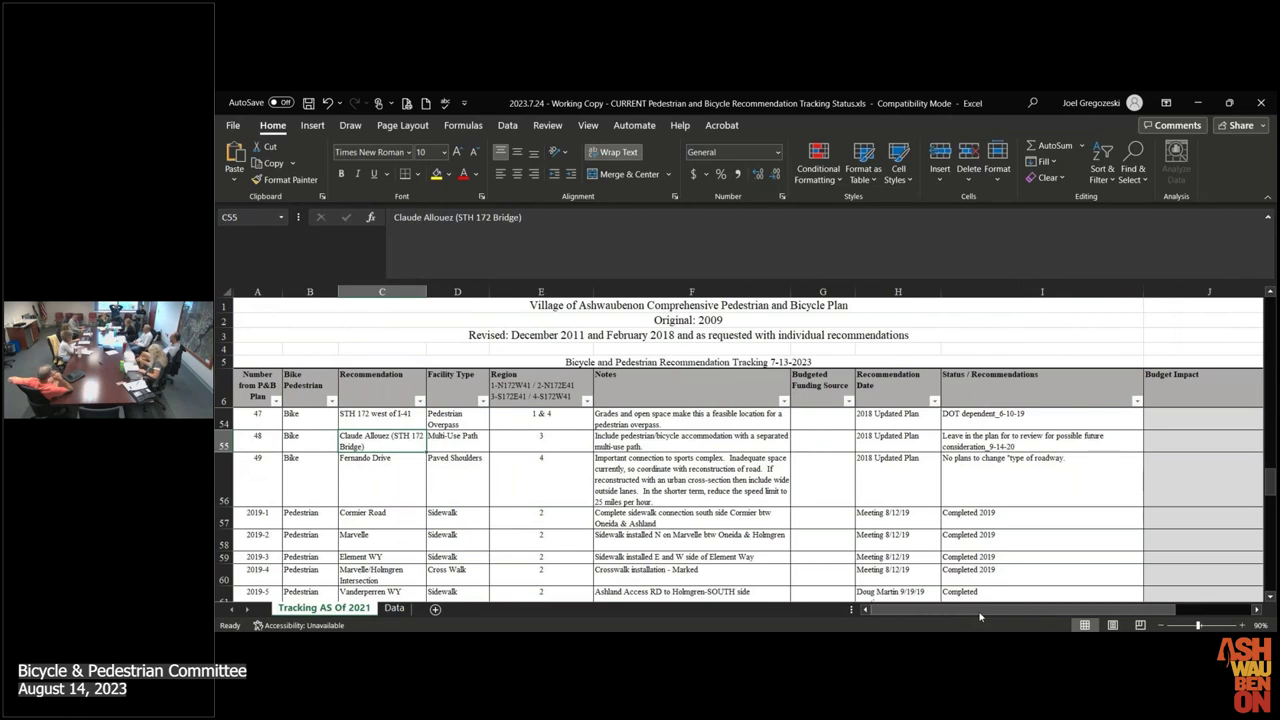
{"action": "key", "text": "Right"}
{"action": "key", "text": "Right"}
{"action": "key", "text": "Right"}
{"action": "key", "text": "Right"}
{"action": "key", "text": "Right"}
{"action": "key", "text": "Right"}
{"action": "key", "text": "Right"}
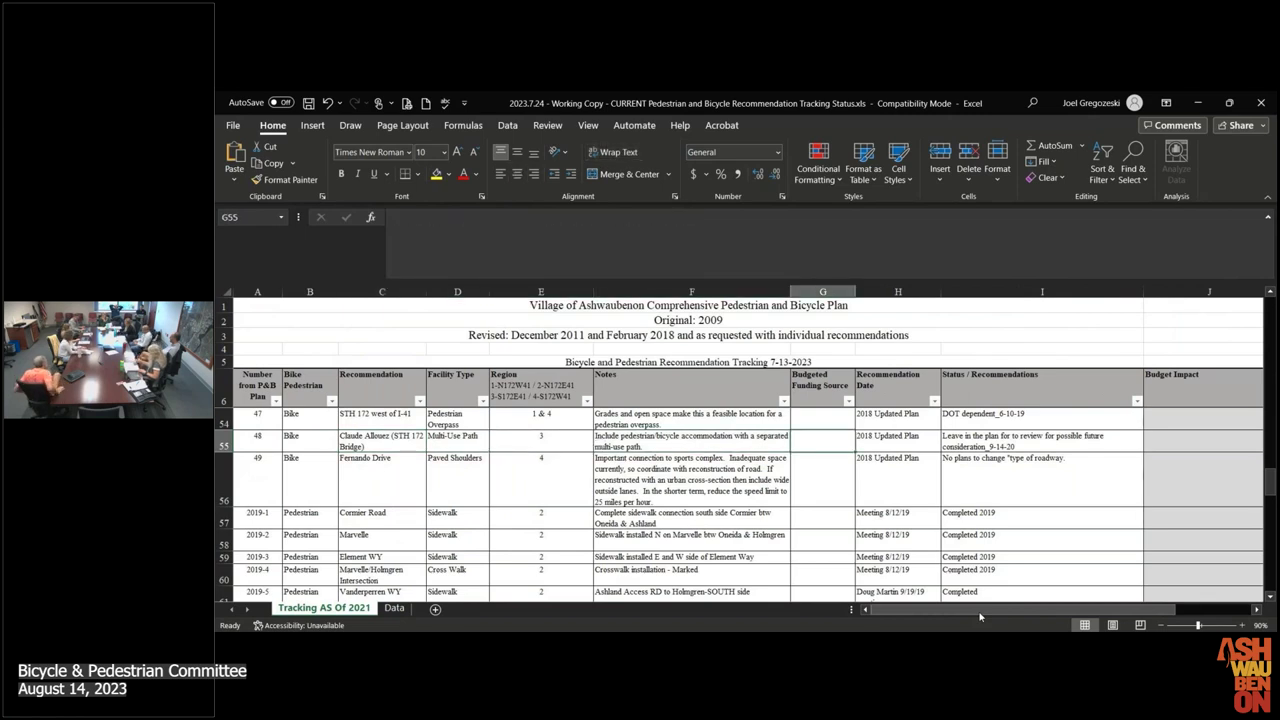
{"action": "key", "text": "Right"}
{"action": "key", "text": "Right"}
{"action": "key", "text": "Right"}
{"action": "key", "text": "Right"}
{"action": "key", "text": "Right"}
{"action": "key", "text": "Right"}
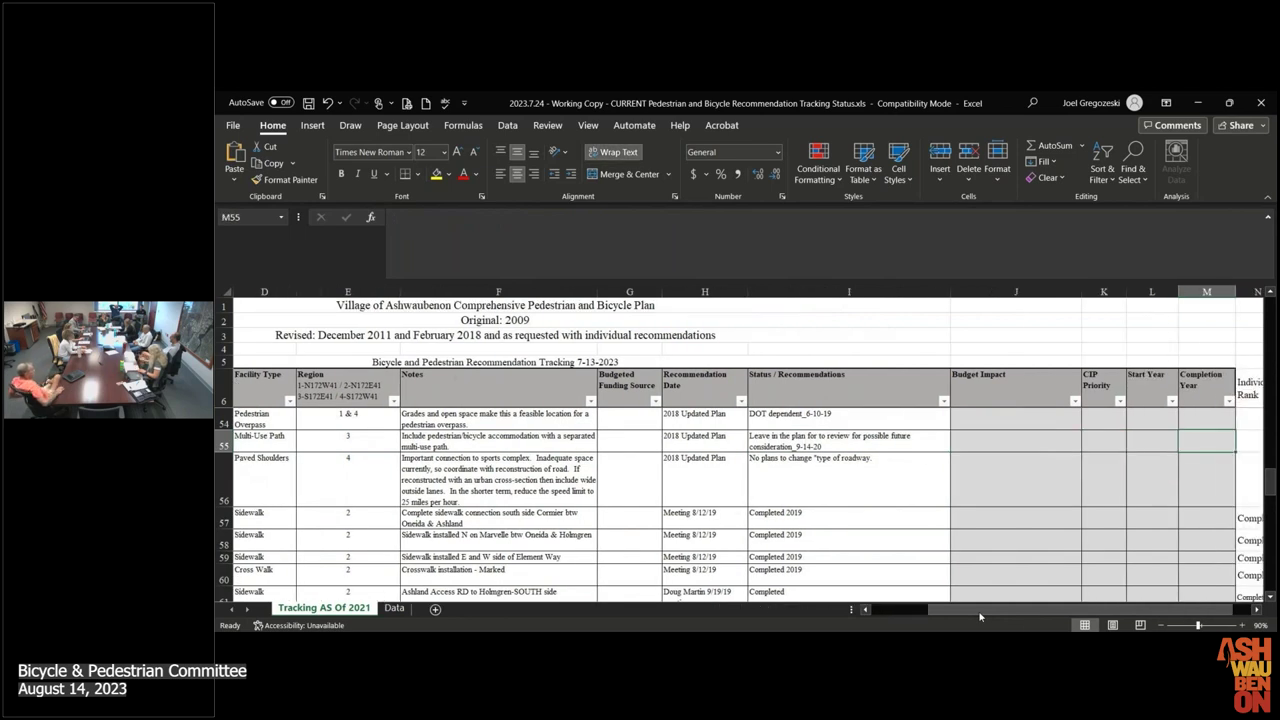
{"action": "key", "text": "Home"}
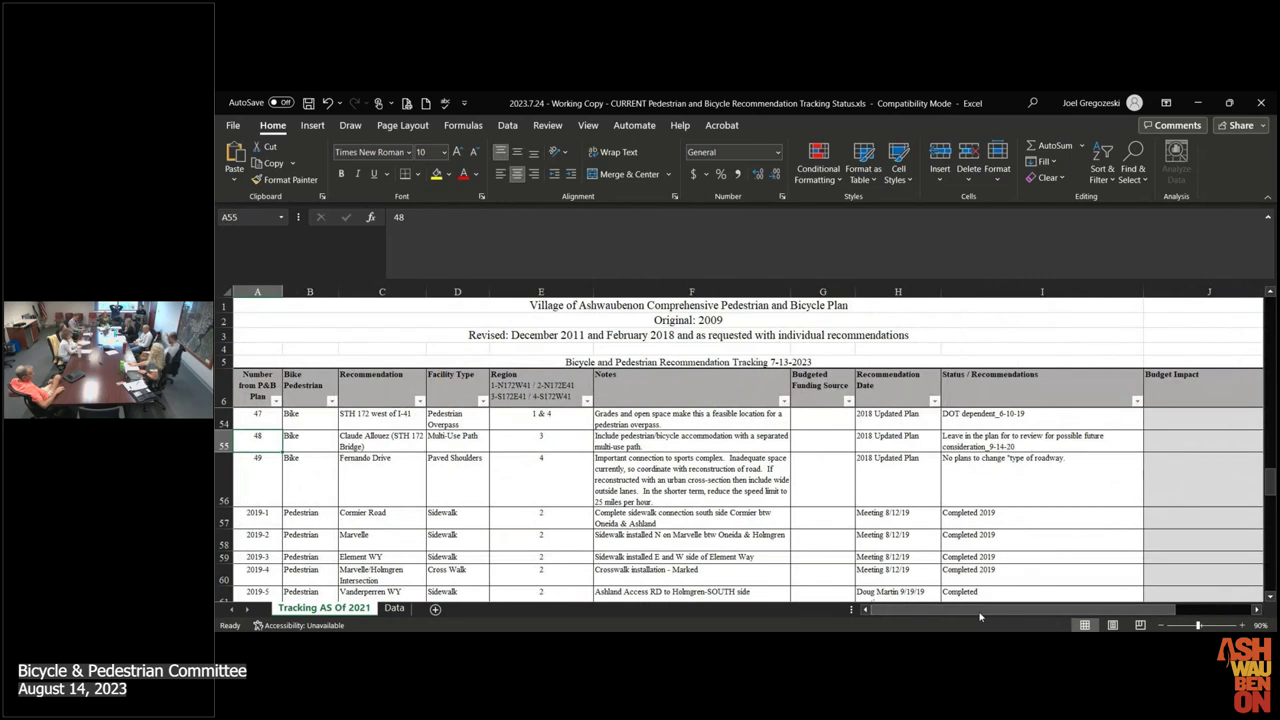
Glance at recommendation 49, Fernando Drive, and recheck recommendation 48 from facility type to Individual Rank and back to Budgeted Funding Source.
{"action": "key", "text": "Down"}
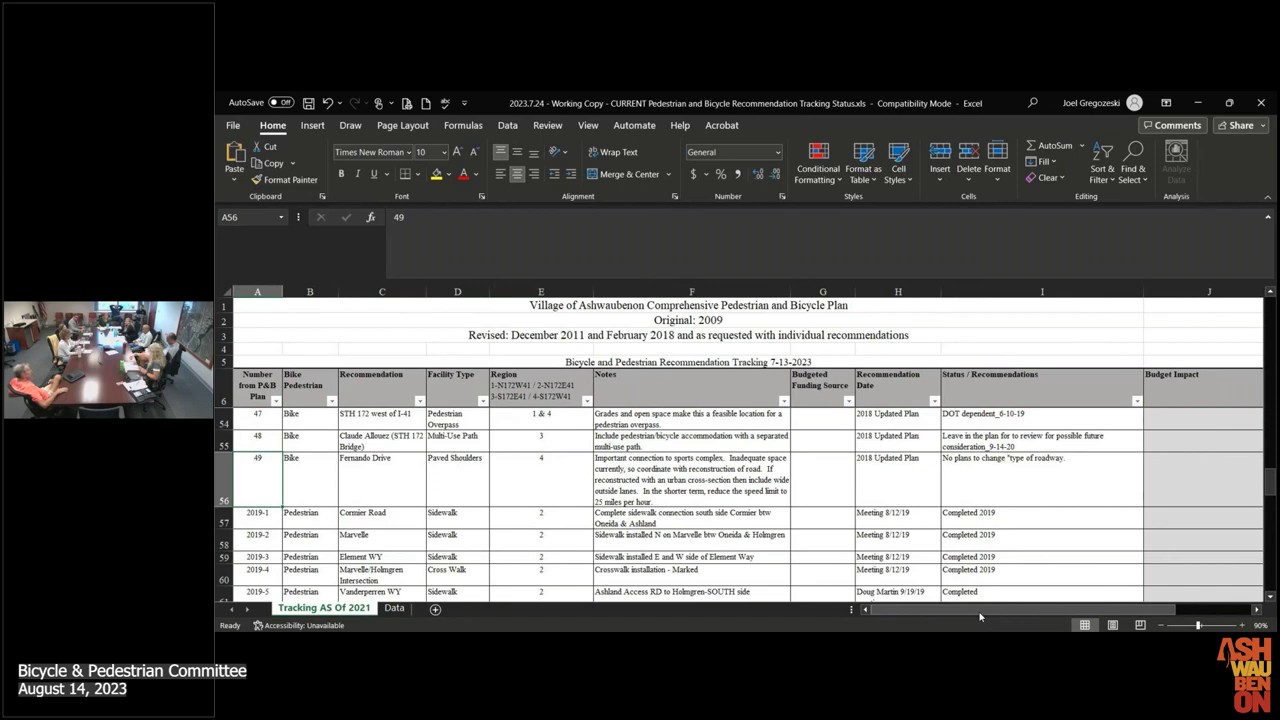
{"action": "key", "text": "Up"}
{"action": "key", "text": "Right"}
{"action": "key", "text": "Right"}
{"action": "key", "text": "Right"}
{"action": "key", "text": "Right"}
{"action": "key", "text": "Right"}
{"action": "key", "text": "Right"}
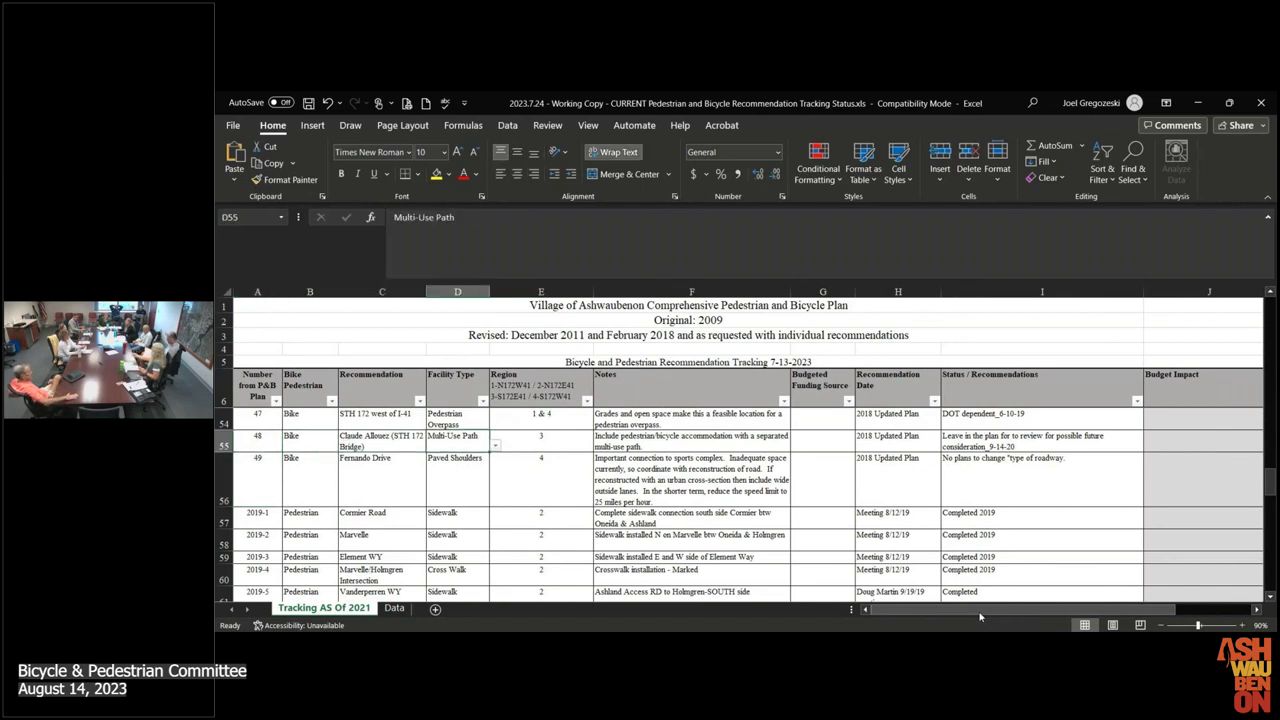
{"action": "key", "text": "Right"}
{"action": "key", "text": "Right"}
{"action": "key", "text": "Right"}
{"action": "key", "text": "Right"}
{"action": "key", "text": "Right"}
{"action": "key", "text": "Right"}
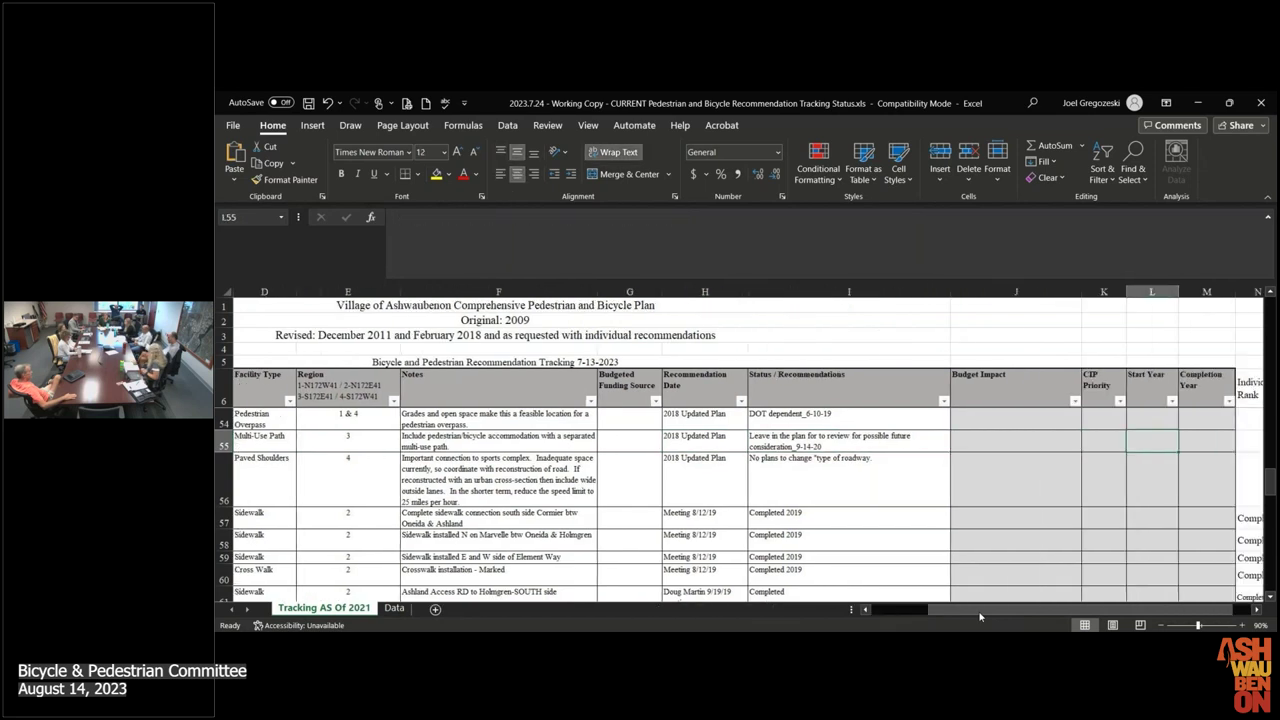
{"action": "key", "text": "Right"}
{"action": "key", "text": "Left"}
{"action": "key", "text": "Left"}
{"action": "key", "text": "Left"}
{"action": "key", "text": "Left"}
{"action": "key", "text": "Left"}
{"action": "key", "text": "Left"}
{"action": "key", "text": "Left"}
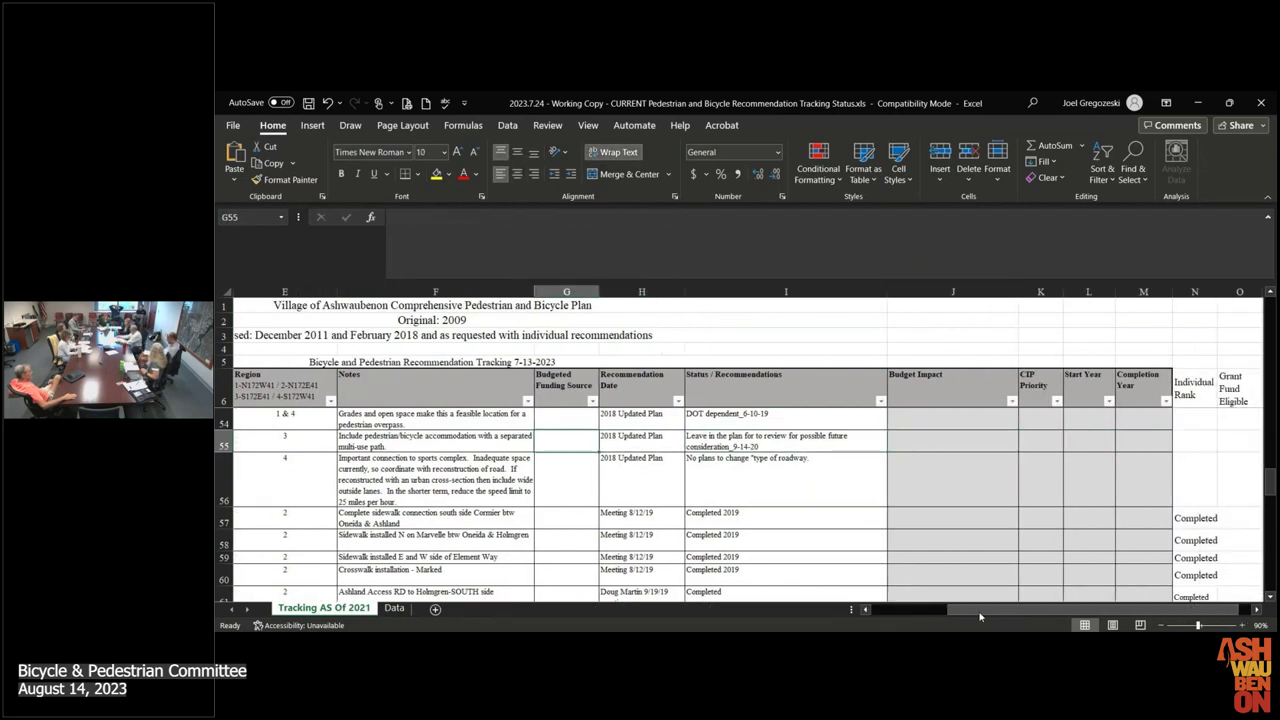
Look back up the numbered recommendations from 48 to the pedestrian entries around number 23.
{"action": "key", "text": "Home"}
{"action": "key", "text": "Up"}
{"action": "key", "text": "Up"}
{"action": "key", "text": "Up"}
{"action": "key", "text": "Up"}
{"action": "key", "text": "Up"}
{"action": "key", "text": "Up"}
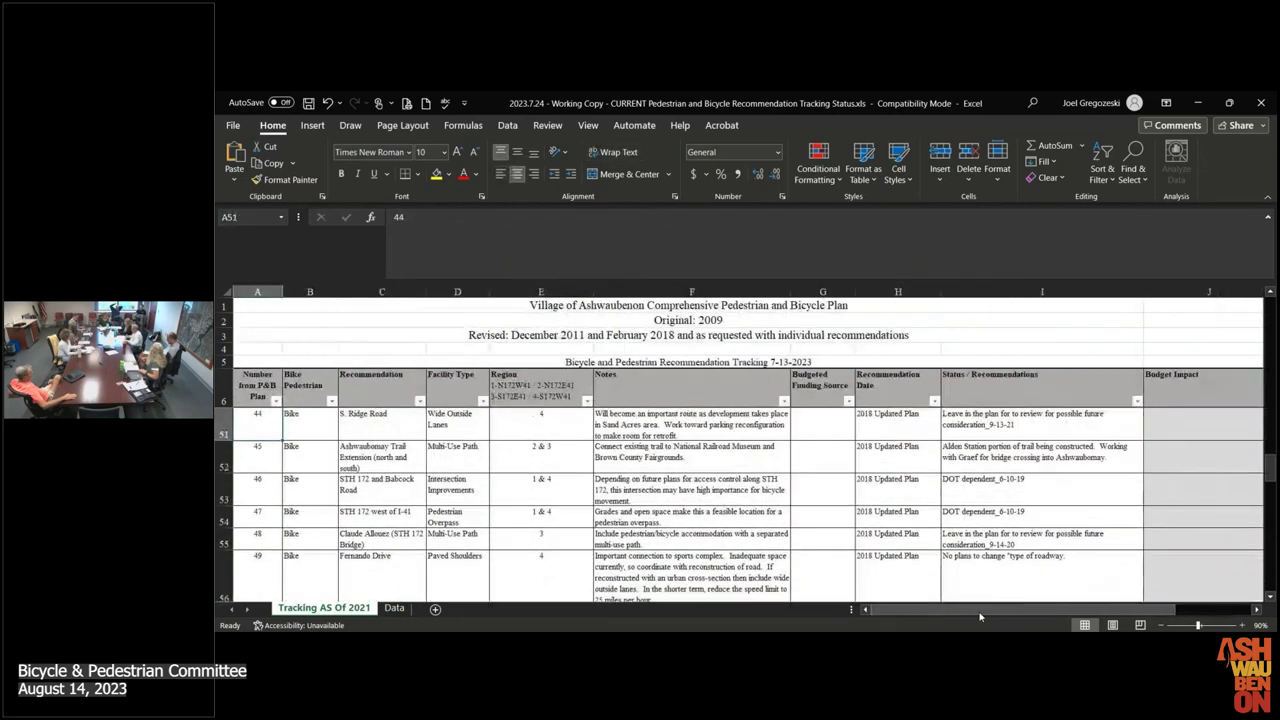
{"action": "key", "text": "Up"}
{"action": "key", "text": "Up"}
{"action": "key", "text": "Up"}
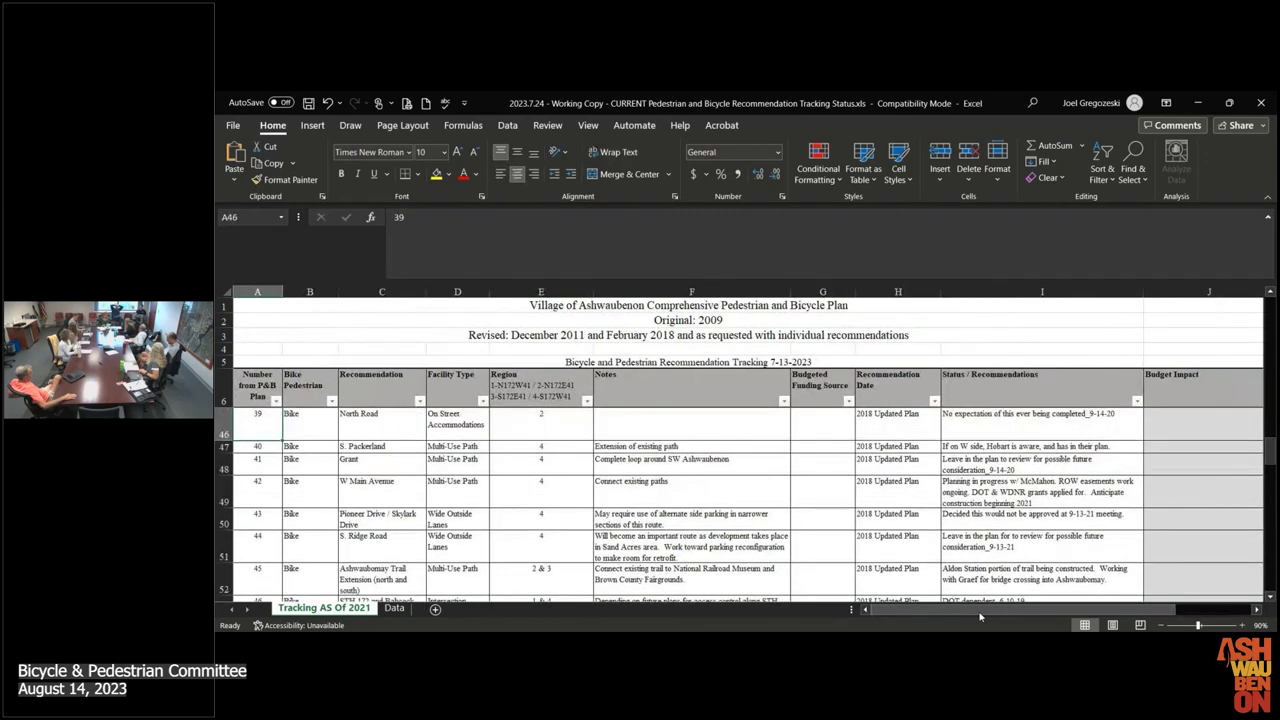
{"action": "key", "text": "Up"}
{"action": "key", "text": "Up"}
{"action": "key", "text": "Up"}
{"action": "key", "text": "Up"}
{"action": "key", "text": "Up"}
{"action": "key", "text": "Up"}
{"action": "key", "text": "Up"}
{"action": "key", "text": "Up"}
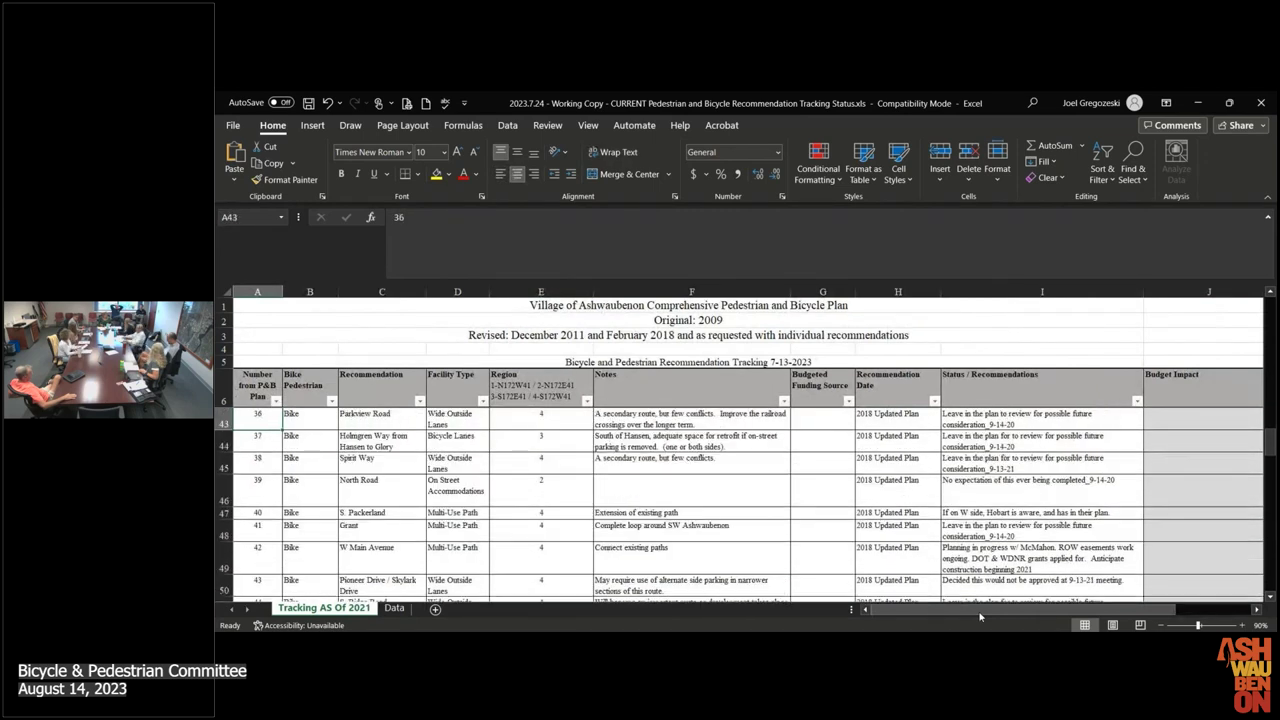
{"action": "key", "text": "Up"}
{"action": "key", "text": "Up"}
{"action": "key", "text": "Up"}
{"action": "key", "text": "Up"}
{"action": "key", "text": "Up"}
{"action": "key", "text": "Up"}
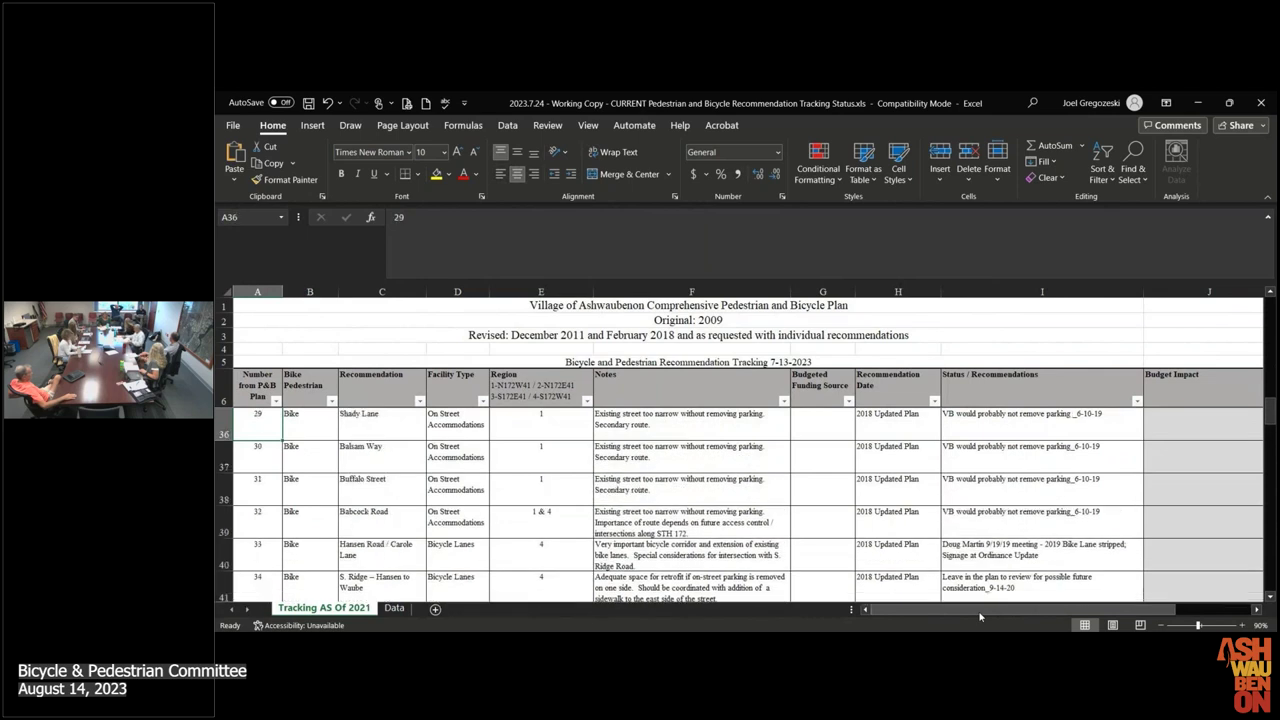
{"action": "key", "text": "Up"}
{"action": "key", "text": "Up"}
{"action": "key", "text": "Up"}
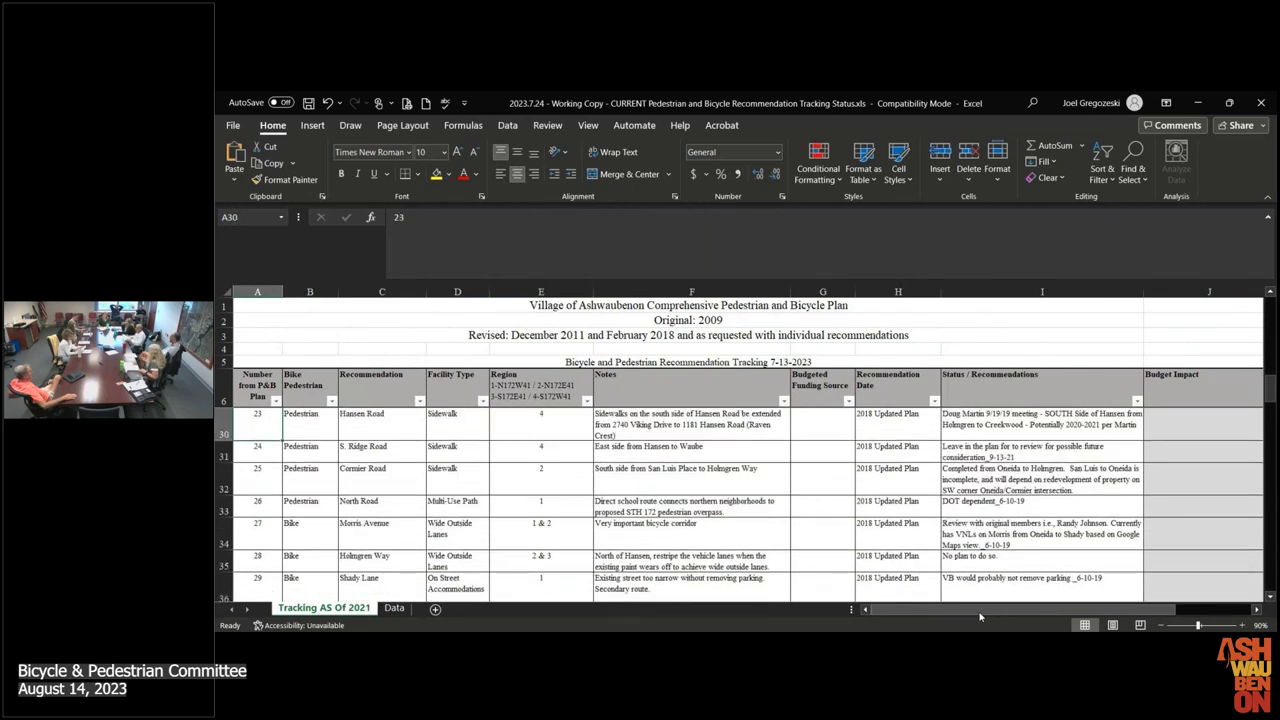
Examine recommendation 23, Hansen Road sidewalk, checking its notes, status and the remaining columns through Grant Fund Eligible.
{"action": "key", "text": "Down"}
{"action": "key", "text": "Right"}
{"action": "key", "text": "Right"}
{"action": "key", "text": "Right"}
{"action": "key", "text": "Right"}
{"action": "key", "text": "Right"}
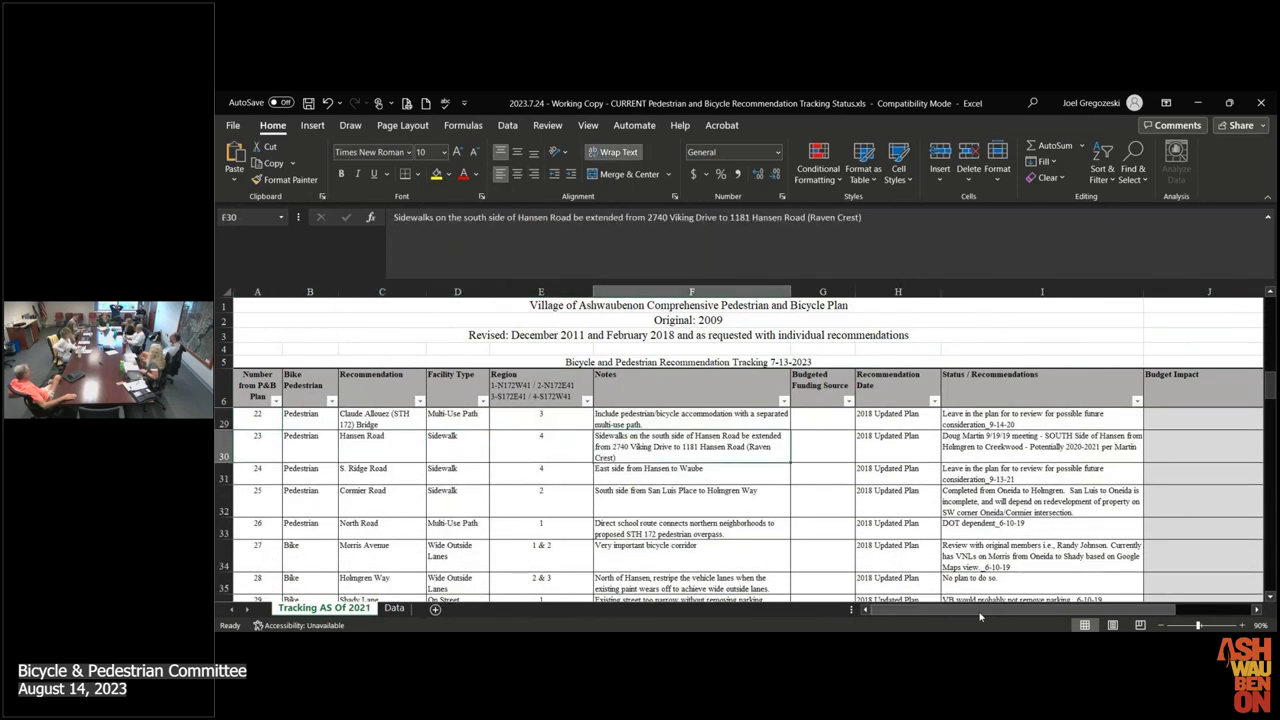
{"action": "key", "text": "Right"}
{"action": "key", "text": "Left"}
{"action": "key", "text": "Right"}
{"action": "key", "text": "Right"}
{"action": "key", "text": "Right"}
{"action": "key", "text": "Right"}
{"action": "key", "text": "Right"}
{"action": "key", "text": "Right"}
{"action": "key", "text": "Right"}
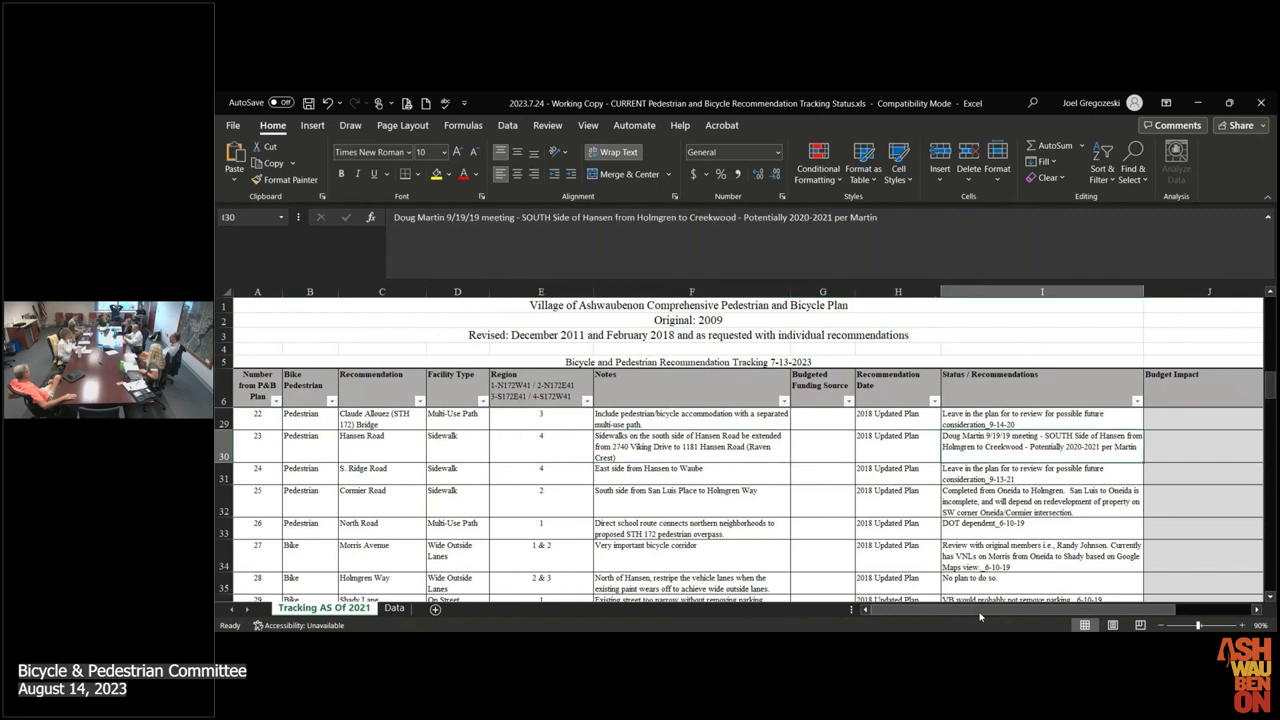
{"action": "key", "text": "Right"}
{"action": "key", "text": "Right"}
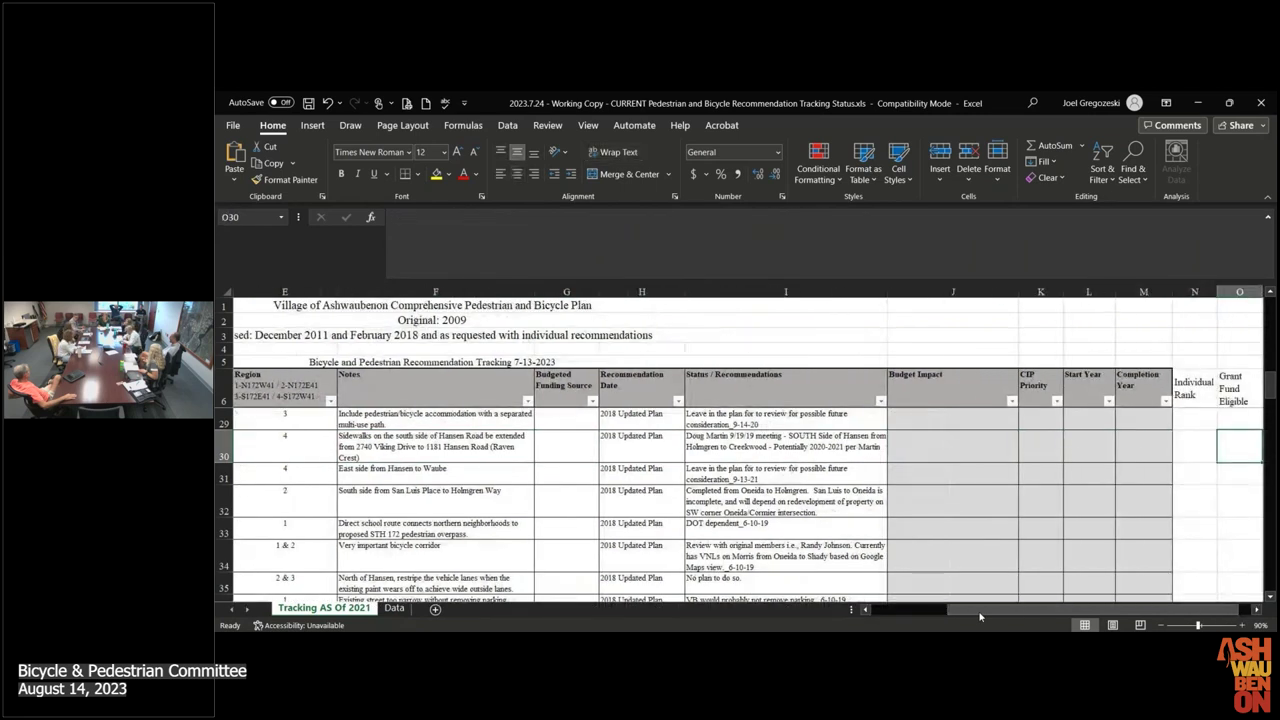
{"action": "key", "text": "Left"}
{"action": "key", "text": "Left"}
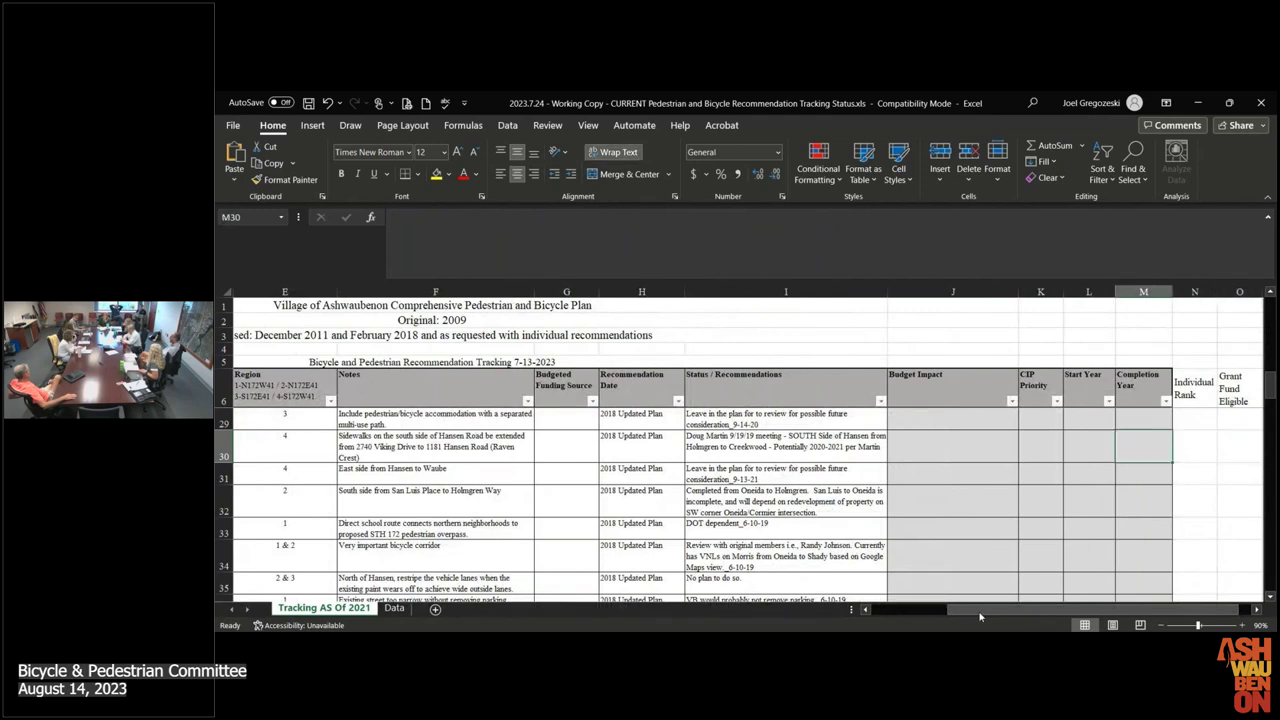
Read across recommendation 23's row again, from the Hansen Road project name past the Individual Rank and Grant Fund Eligible columns.
{"action": "key", "text": "Left"}
{"action": "key", "text": "Left"}
{"action": "key", "text": "Left"}
{"action": "key", "text": "Left"}
{"action": "key", "text": "Left"}
{"action": "key", "text": "Left"}
{"action": "key", "text": "Left"}
{"action": "key", "text": "Left"}
{"action": "key", "text": "Left"}
{"action": "key", "text": "Left"}
{"action": "key", "text": "Left"}
{"action": "key", "text": "Left"}
{"action": "key", "text": "Right"}
{"action": "key", "text": "Right"}
{"action": "key", "text": "Right"}
{"action": "key", "text": "Right"}
{"action": "key", "text": "Right"}
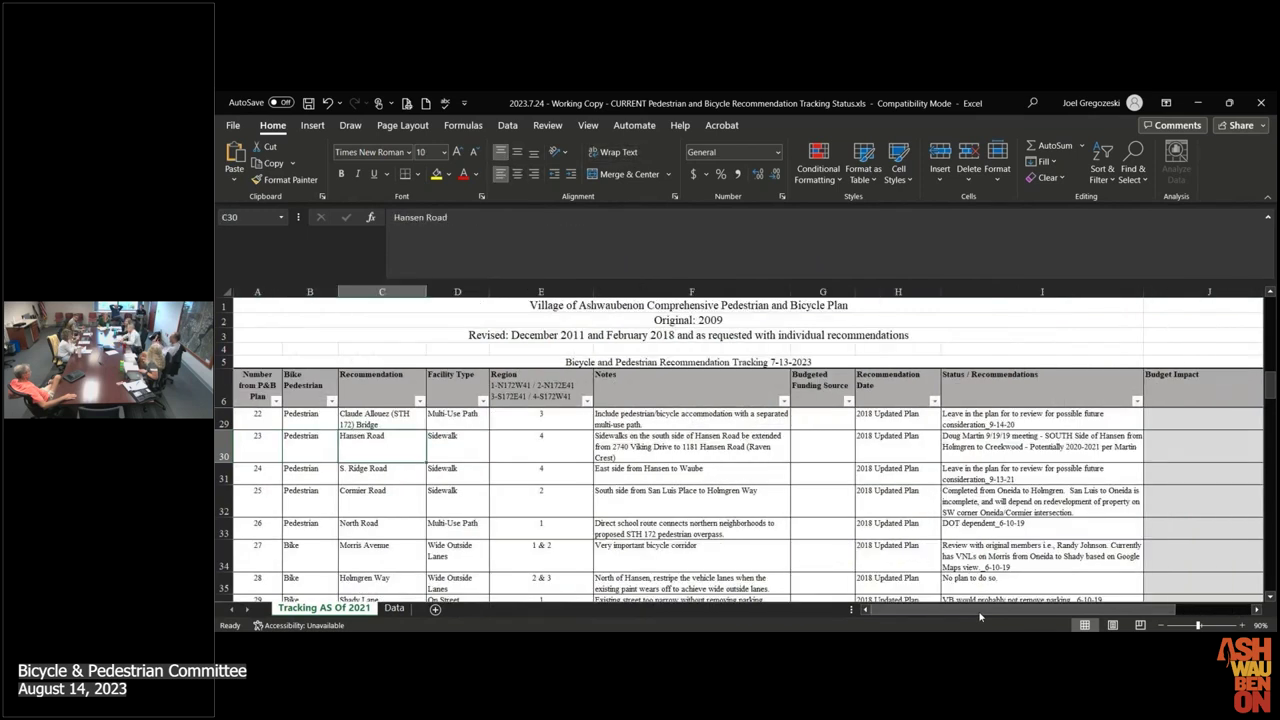
{"action": "key", "text": "Right"}
{"action": "key", "text": "Right"}
{"action": "key", "text": "Right"}
{"action": "key", "text": "Right"}
{"action": "key", "text": "Right"}
{"action": "key", "text": "Right"}
{"action": "key", "text": "Right"}
{"action": "key", "text": "Right"}
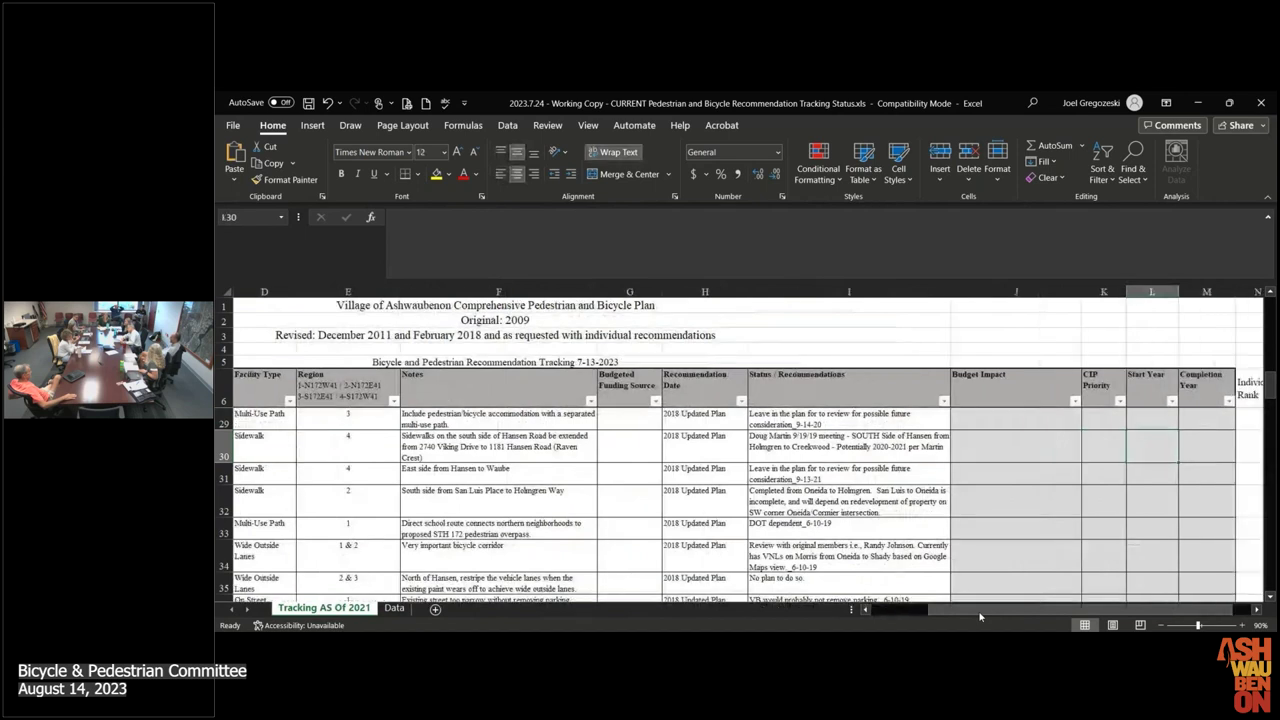
{"action": "key", "text": "Right"}
{"action": "key", "text": "Right"}
{"action": "key", "text": "Right"}
{"action": "key", "text": "Right"}
{"action": "key", "text": "Left"}
{"action": "key", "text": "Left"}
{"action": "key", "text": "Left"}
{"action": "key", "text": "Left"}
{"action": "key", "text": "Left"}
{"action": "key", "text": "Left"}
{"action": "key", "text": "Left"}
{"action": "key", "text": "Left"}
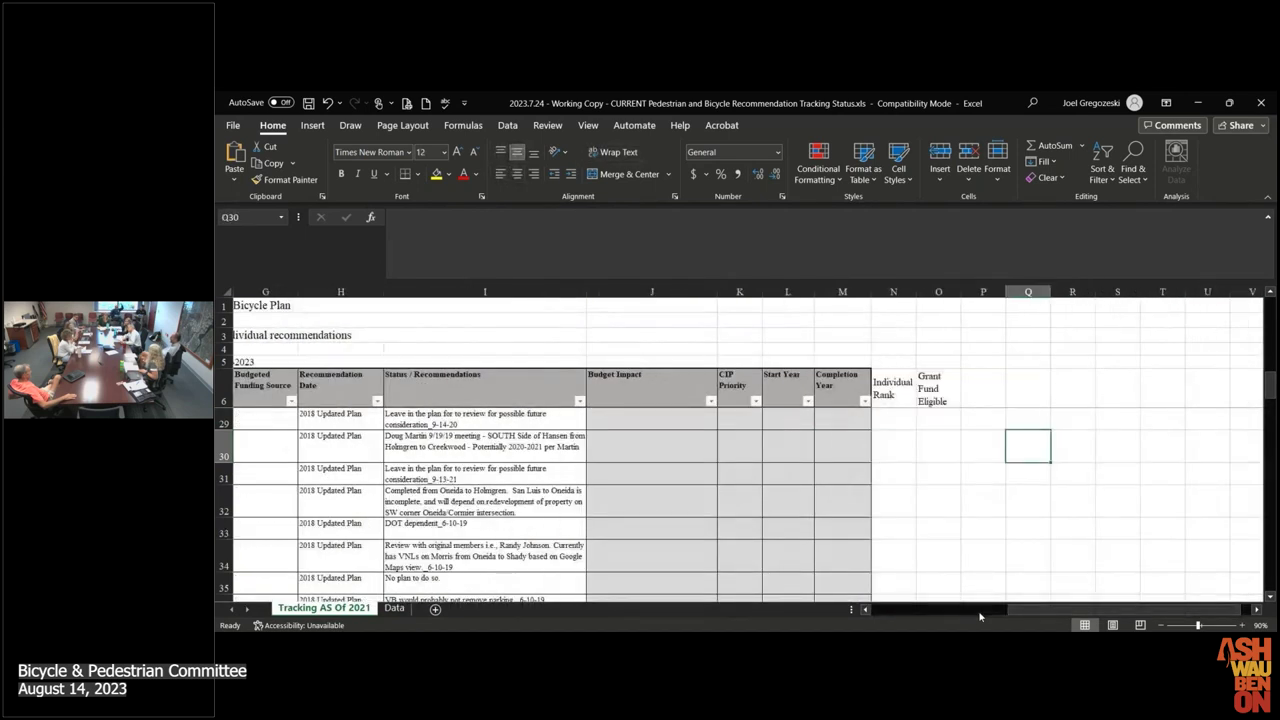
Recheck the Hansen Road sidewalk entry, recommendation 23, from its Bike Pedestrian type across to the Grant Fund Eligible column.
{"action": "key", "text": "Left"}
{"action": "key", "text": "Left"}
{"action": "key", "text": "Left"}
{"action": "key", "text": "Left"}
{"action": "key", "text": "Left"}
{"action": "key", "text": "Left"}
{"action": "key", "text": "Left"}
{"action": "key", "text": "Left"}
{"action": "key", "text": "Left"}
{"action": "key", "text": "Right"}
{"action": "key", "text": "Right"}
{"action": "key", "text": "Right"}
{"action": "key", "text": "Right"}
{"action": "key", "text": "Right"}
{"action": "key", "text": "Right"}
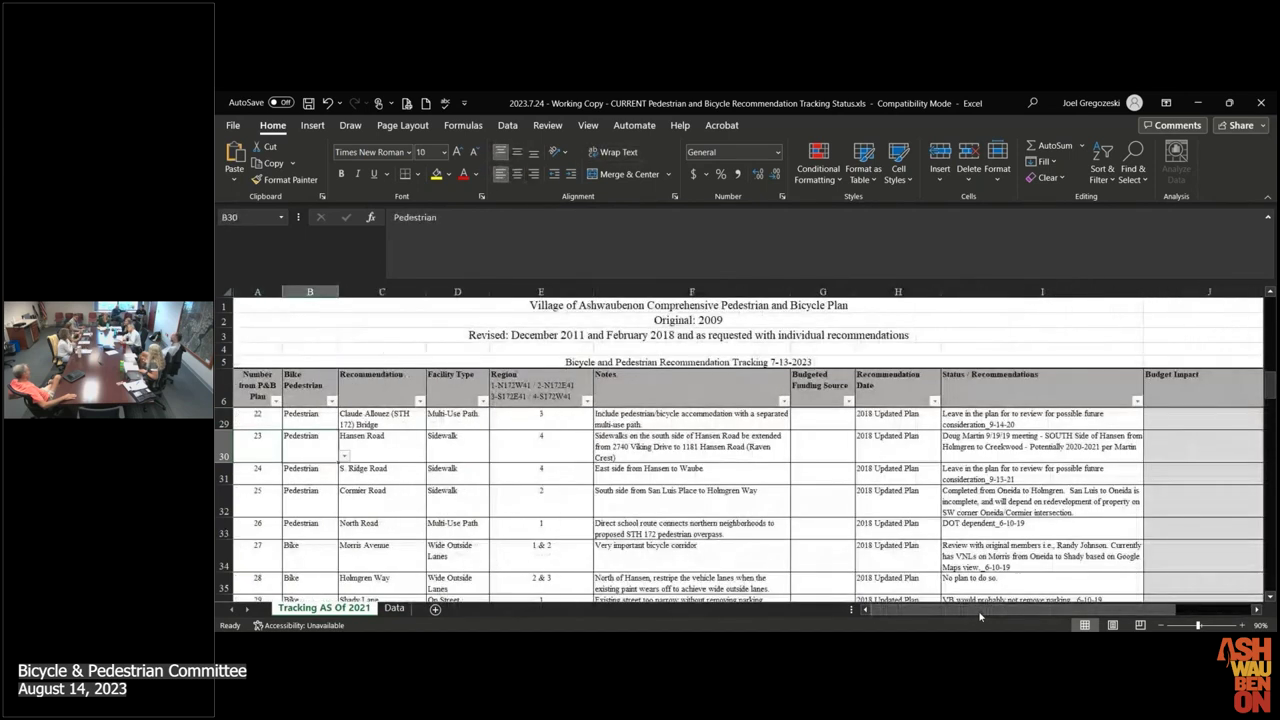
{"action": "key", "text": "Right"}
{"action": "key", "text": "Right"}
{"action": "key", "text": "Right"}
{"action": "key", "text": "Right"}
{"action": "key", "text": "Right"}
{"action": "key", "text": "Right"}
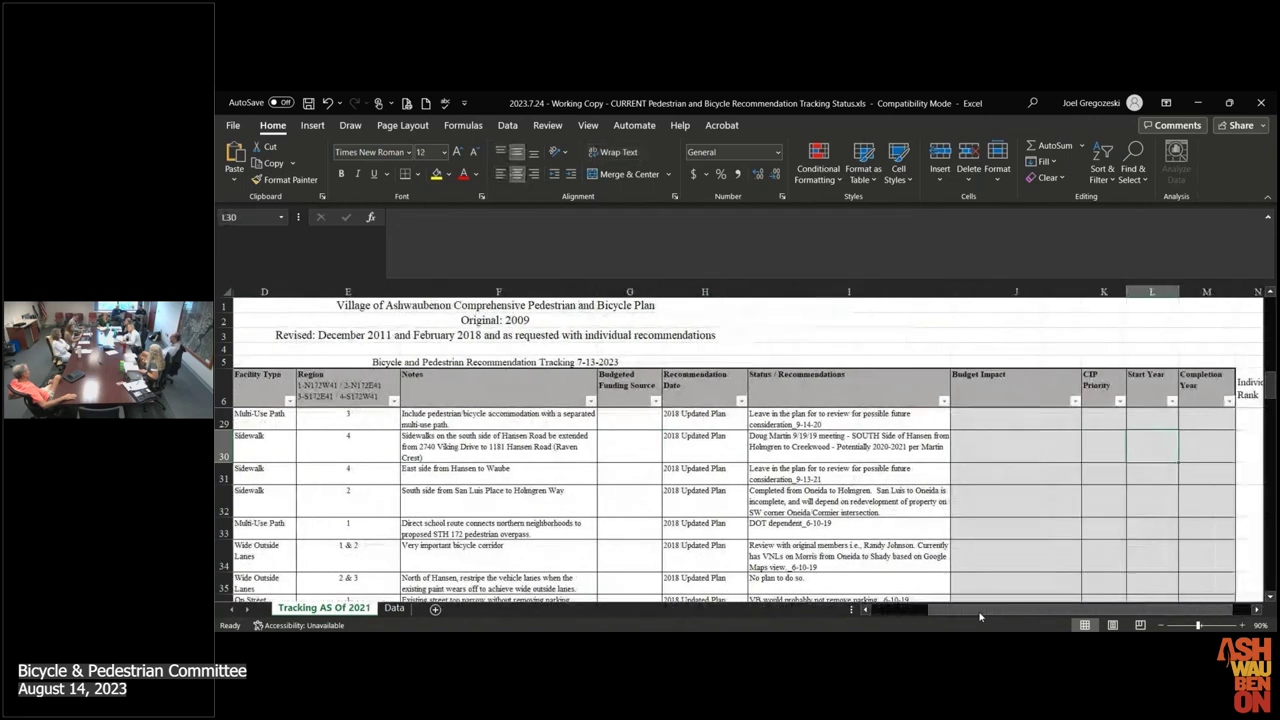
{"action": "key", "text": "Right"}
{"action": "key", "text": "Right"}
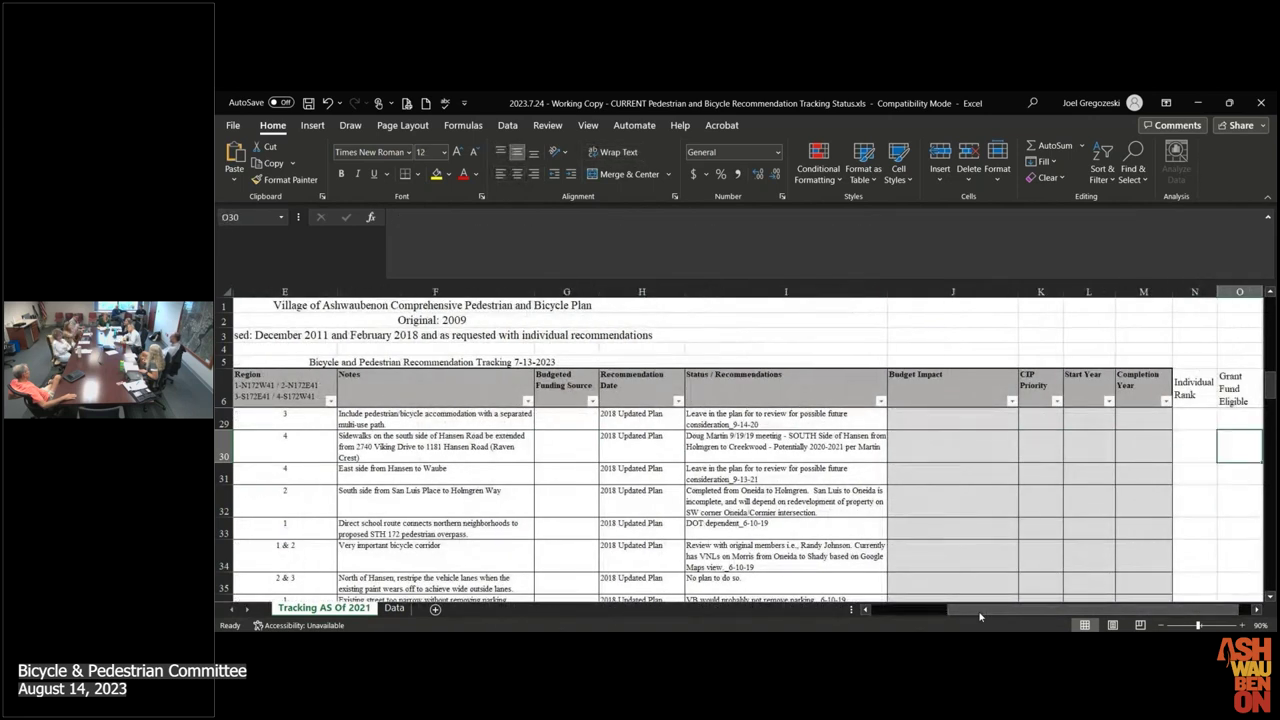
Review recommendation 23's row backwards from Grant Fund Eligible through its recommendation date and notes to its plan number.
{"action": "key", "text": "Left"}
{"action": "key", "text": "Left"}
{"action": "key", "text": "Left"}
{"action": "key", "text": "Left"}
{"action": "key", "text": "Left"}
{"action": "key", "text": "Left"}
{"action": "key", "text": "Left"}
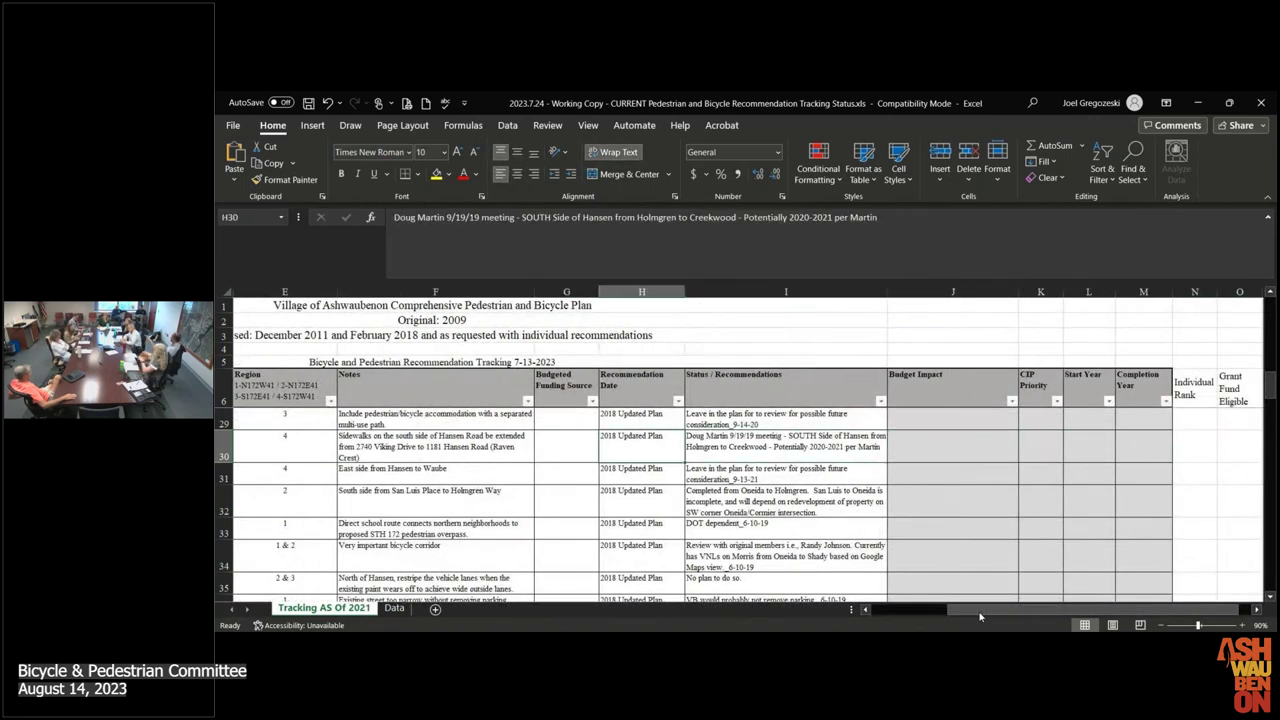
{"action": "key", "text": "Left"}
{"action": "key", "text": "Left"}
{"action": "key", "text": "Left"}
{"action": "key", "text": "Left"}
{"action": "key", "text": "Left"}
{"action": "key", "text": "Left"}
{"action": "key", "text": "Left"}
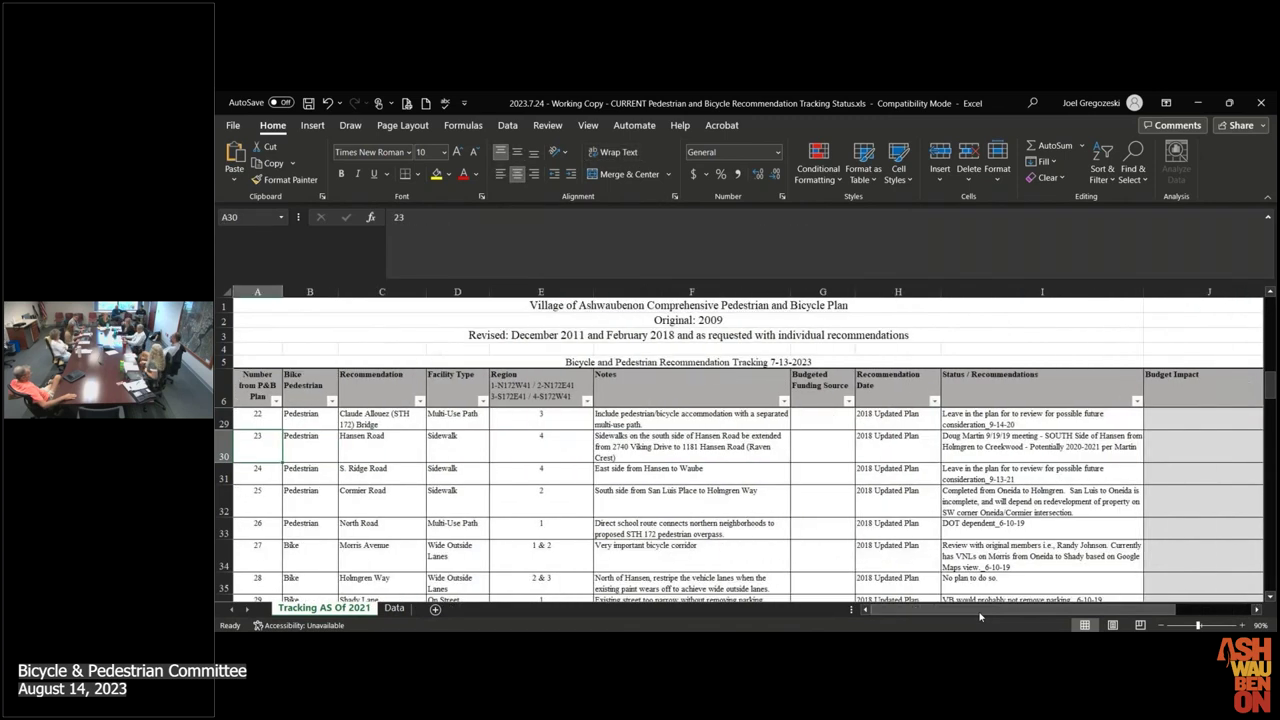
Examine recommendation 23 from its plan number through status, budget impact and CIP priority to the blank columns beyond Grant Fund Eligible.
{"action": "key", "text": "Right"}
{"action": "key", "text": "Right"}
{"action": "key", "text": "Right"}
{"action": "key", "text": "Right"}
{"action": "key", "text": "Right"}
{"action": "key", "text": "Right"}
{"action": "key", "text": "Right"}
{"action": "key", "text": "Right"}
{"action": "key", "text": "Right"}
{"action": "key", "text": "Right"}
{"action": "key", "text": "Right"}
{"action": "key", "text": "Right"}
{"action": "key", "text": "Right"}
{"action": "key", "text": "Right"}
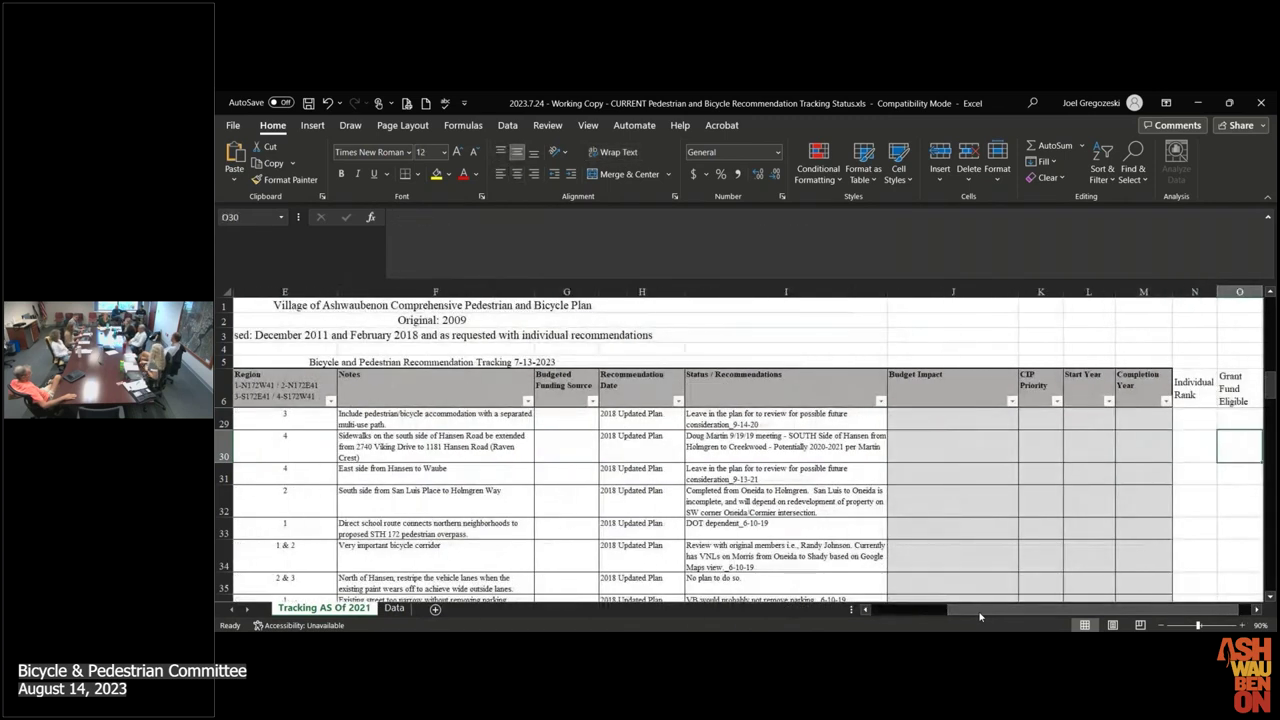
{"action": "key", "text": "Right"}
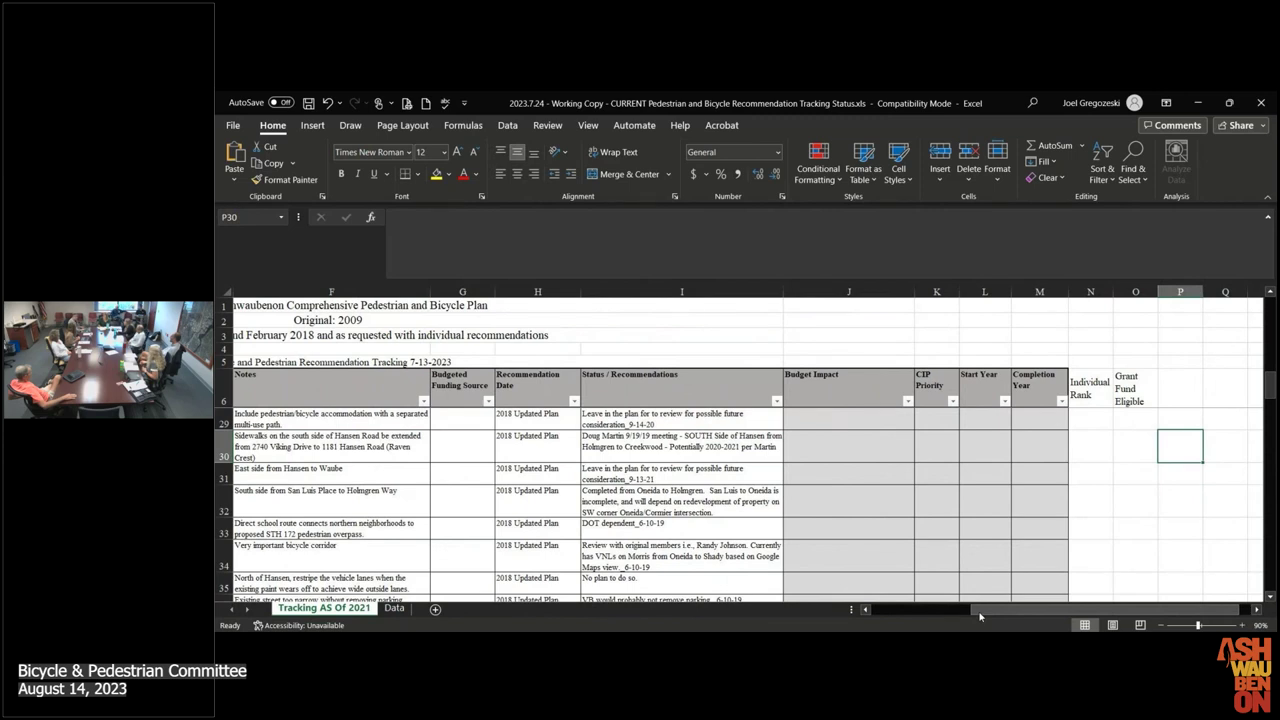
{"action": "key", "text": "Right"}
{"action": "key", "text": "Right"}
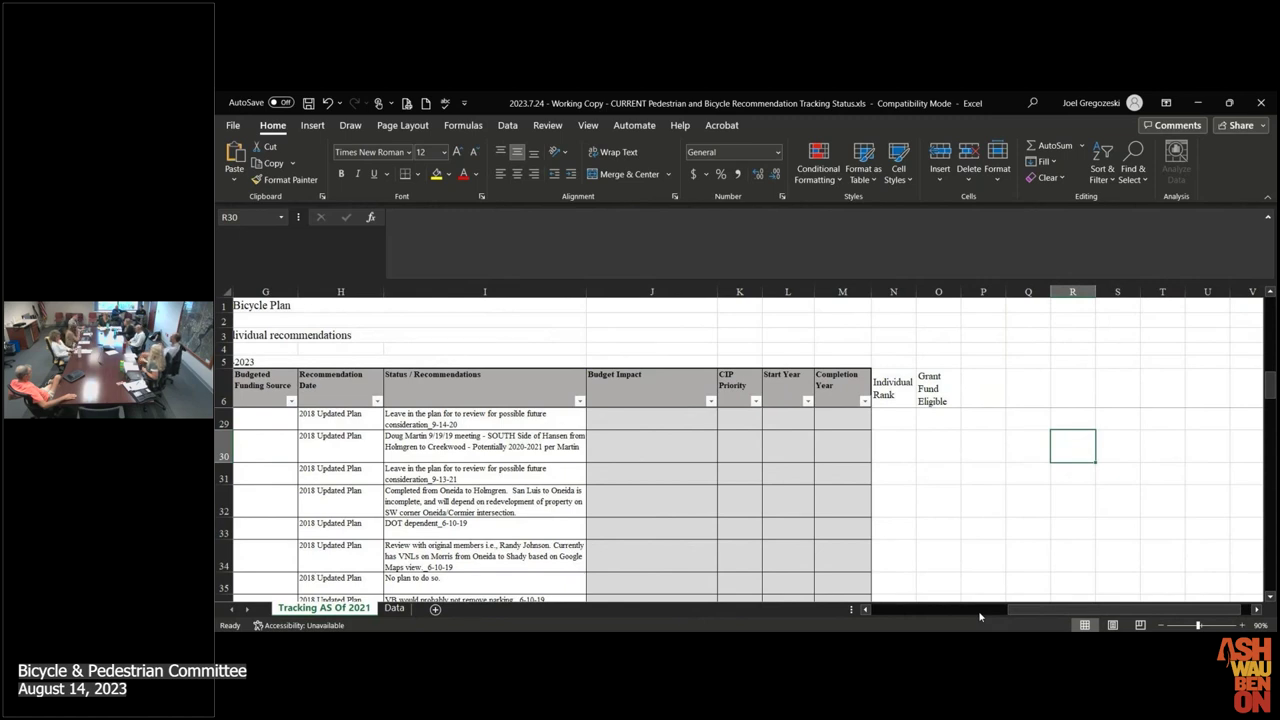
Look back over recommendation 23's Individual Rank, completion year, start year and CIP Priority cells, returning to its plan number.
{"action": "key", "text": "Left"}
{"action": "key", "text": "Left"}
{"action": "key", "text": "Left"}
{"action": "key", "text": "Left"}
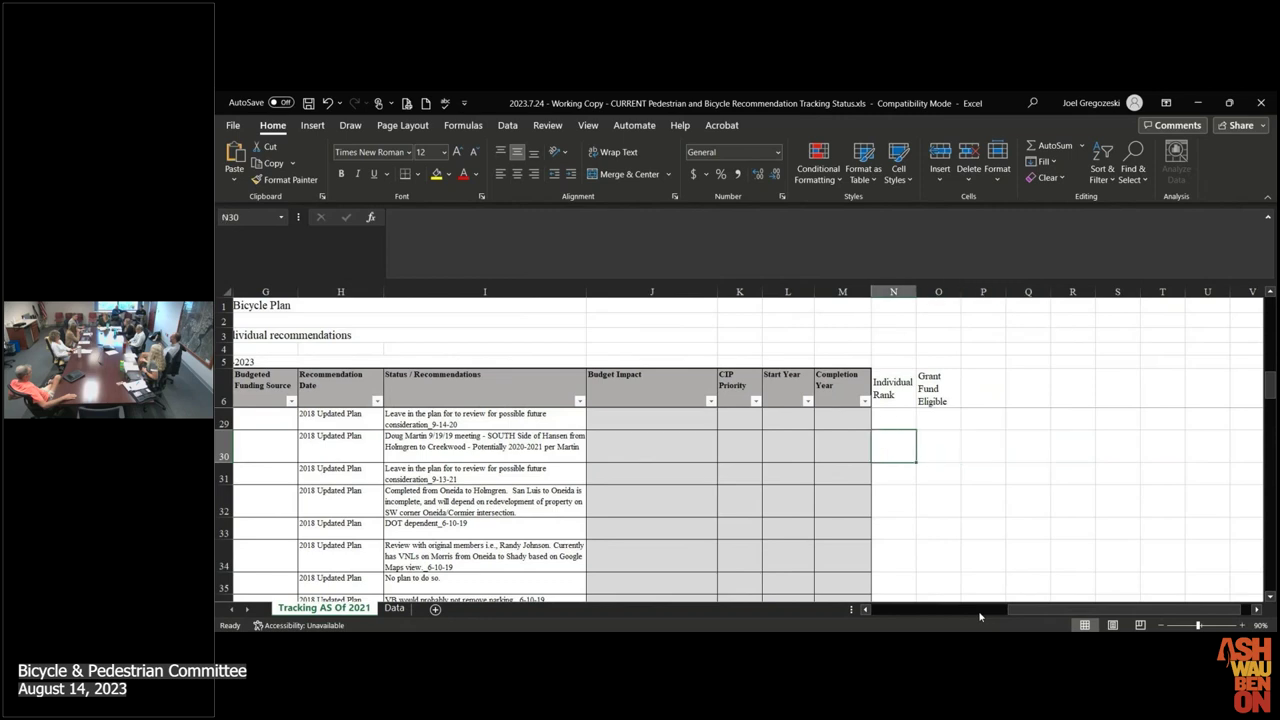
{"action": "key", "text": "Left"}
{"action": "key", "text": "Left"}
{"action": "key", "text": "Left"}
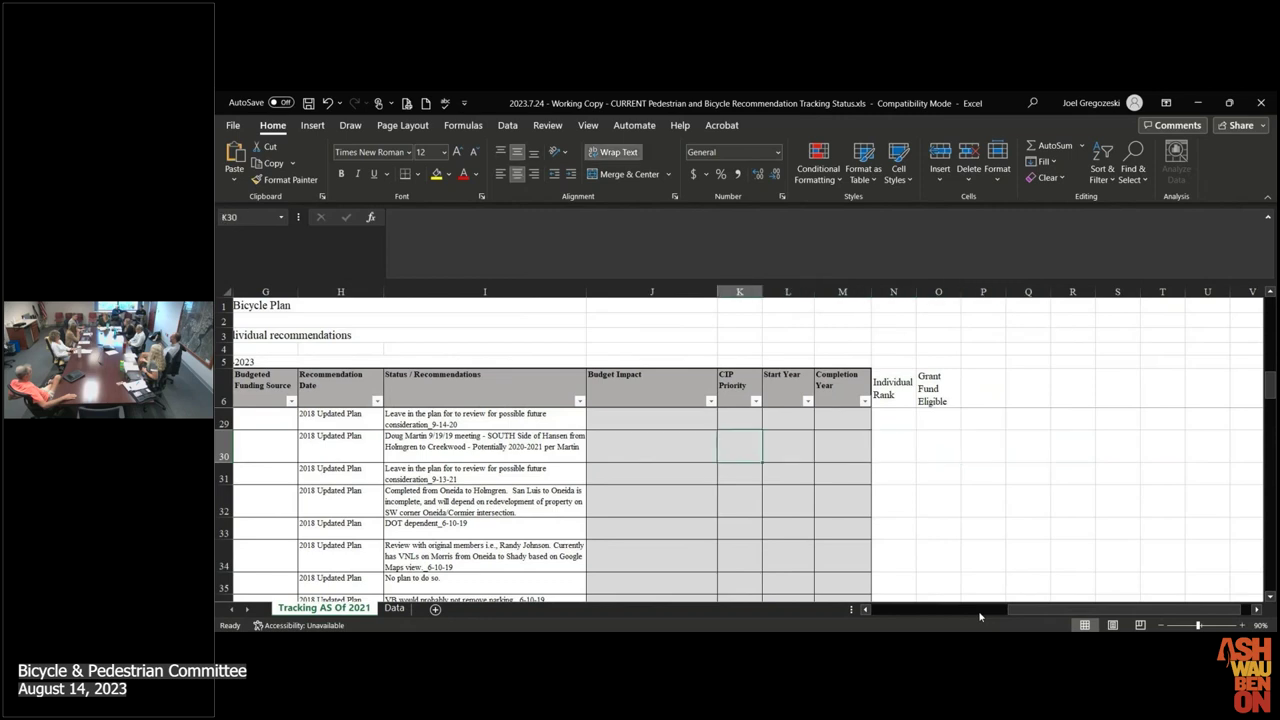
{"action": "key", "text": "Home"}
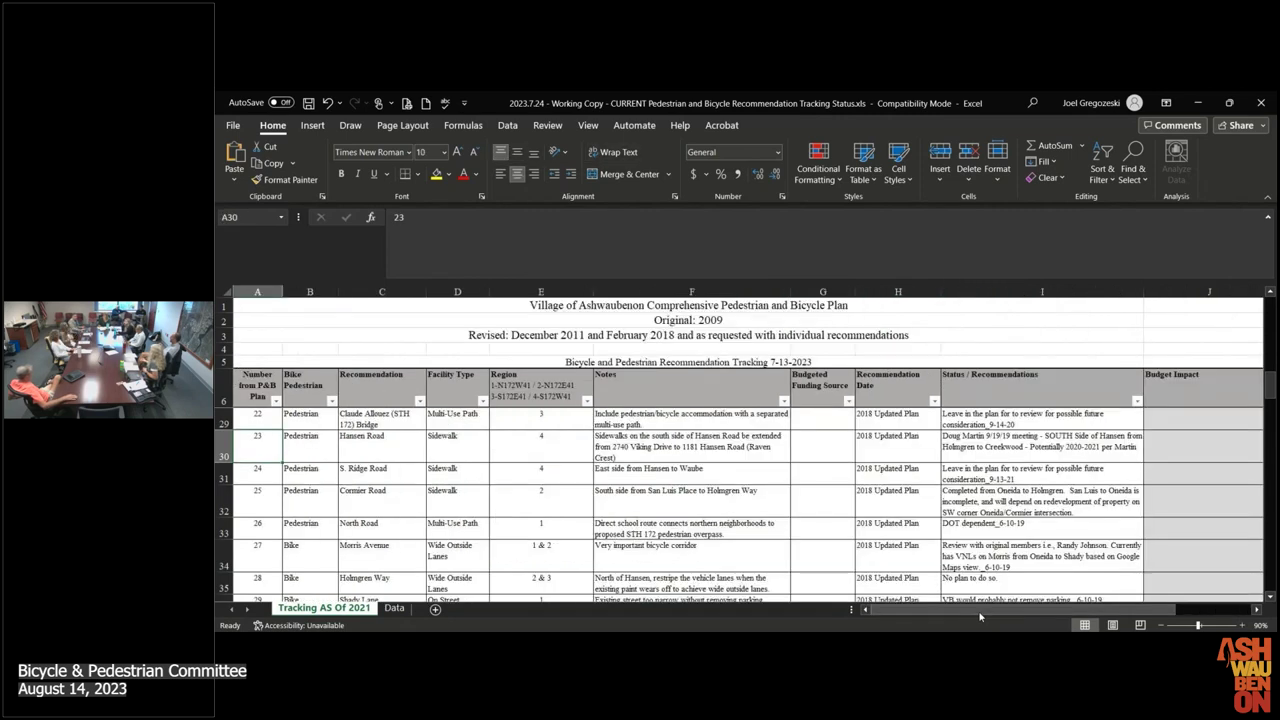